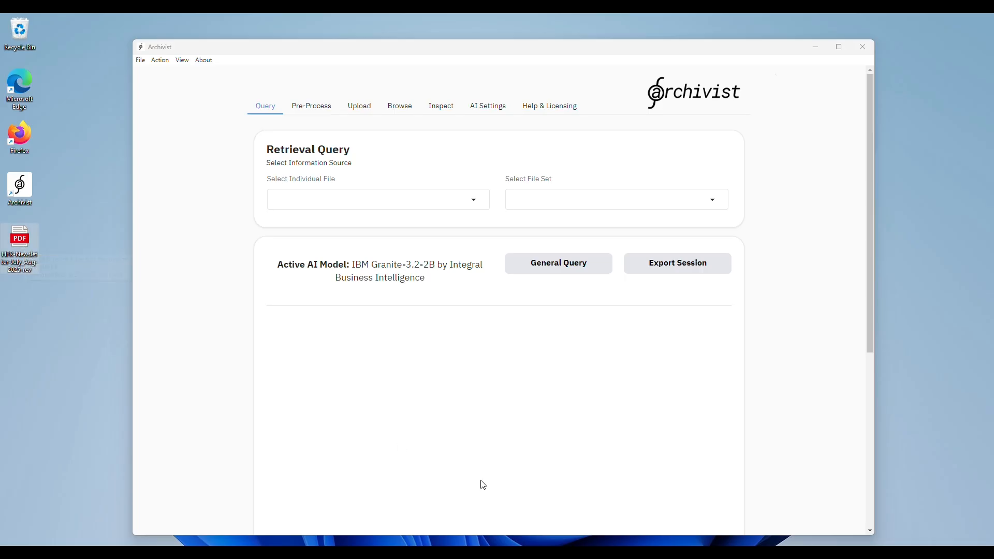
Step: Bring up the July/August 2025 HFR newsletter PDF and look through all four pages and back to the start
click(487, 555)
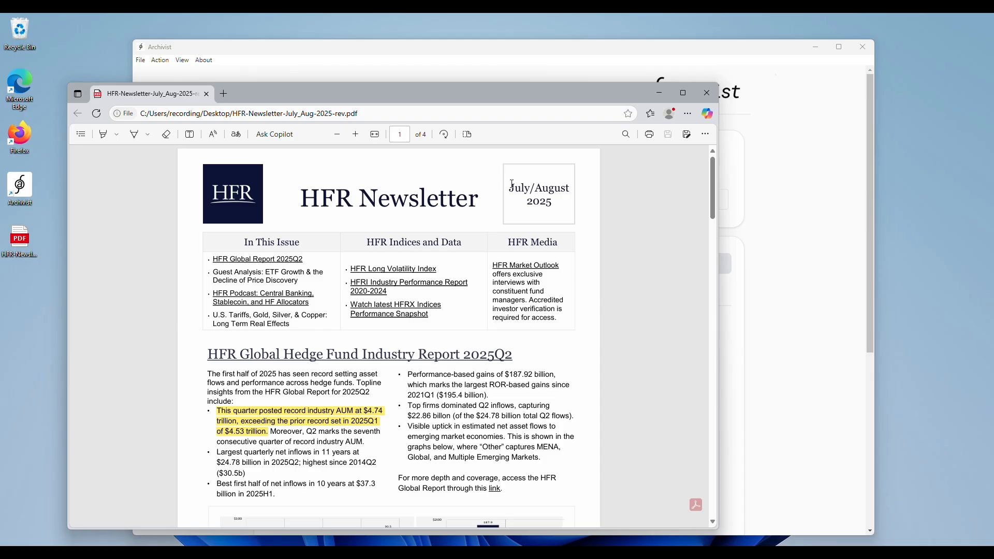
drag(512, 185, 567, 202)
click(607, 257)
scroll(596, 269, down, 10)
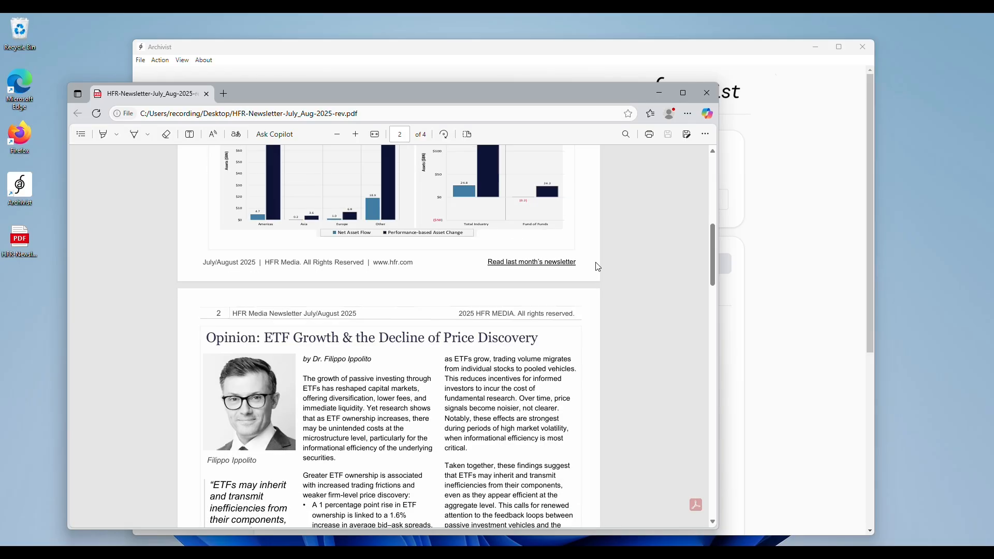
scroll(599, 265, up, 1)
scroll(598, 265, down, 15)
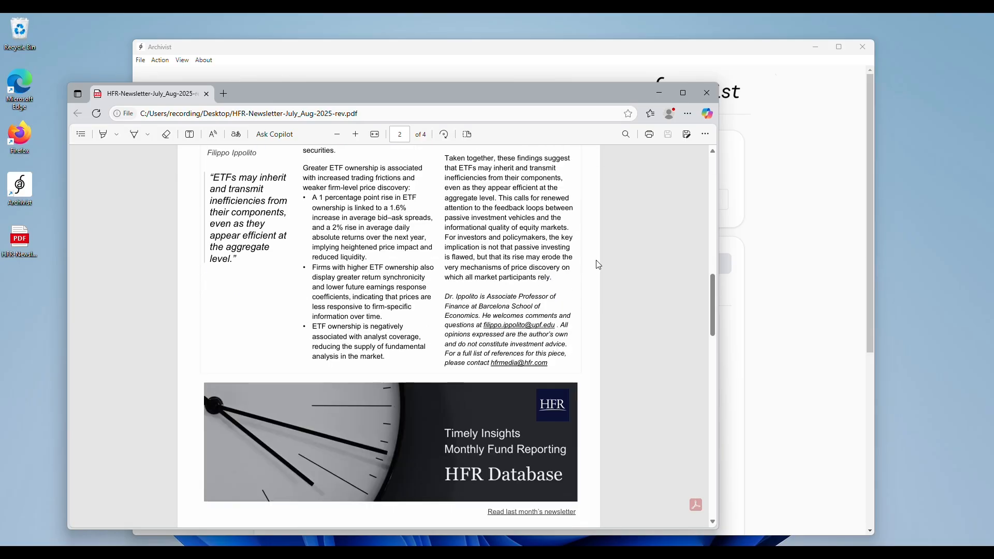
scroll(598, 264, down, 10)
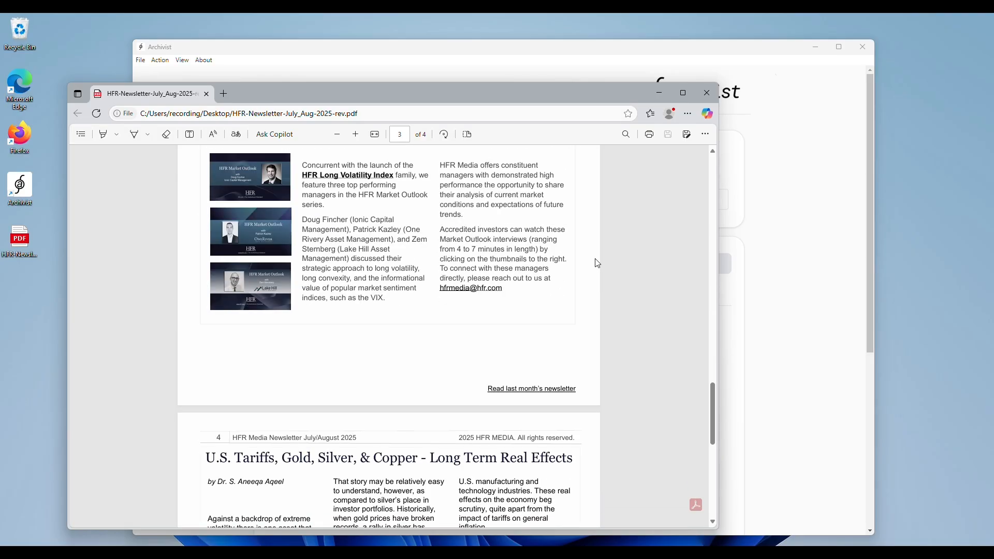
scroll(598, 264, down, 1)
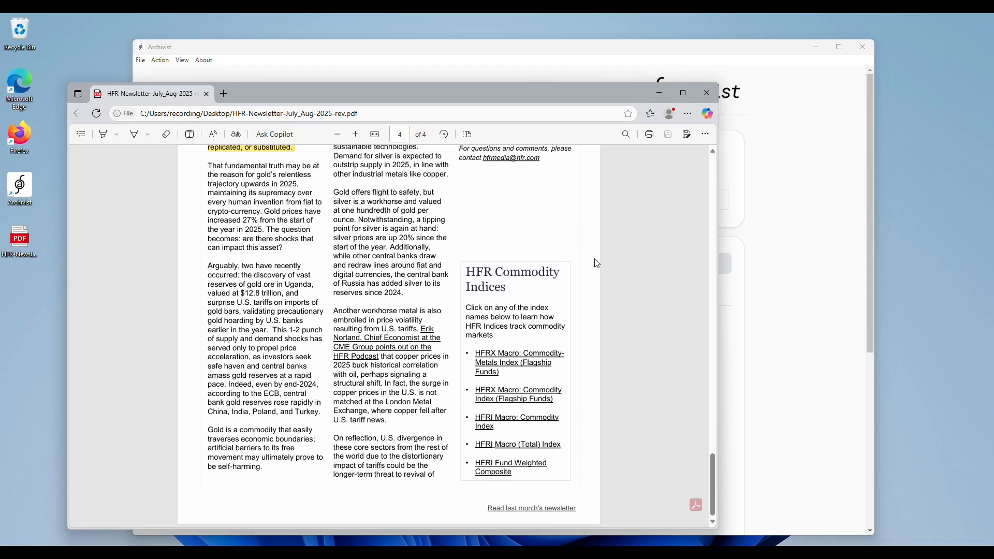
scroll(596, 263, up, 15)
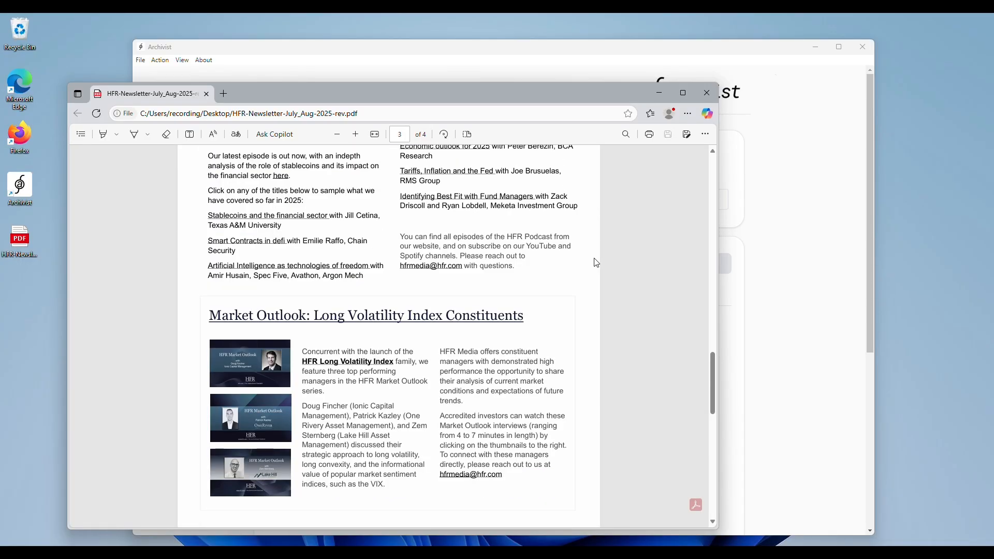
scroll(597, 263, up, 10)
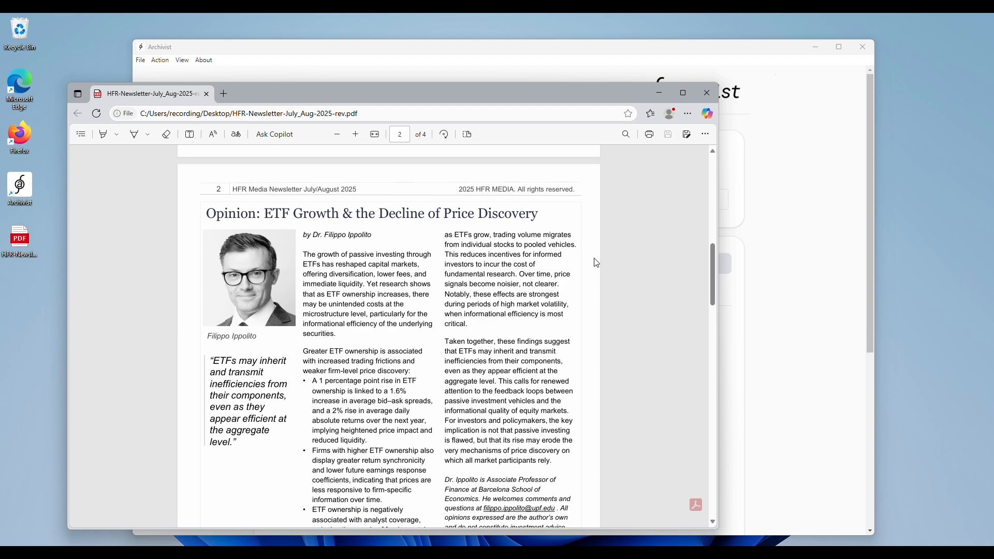
scroll(597, 263, up, 6)
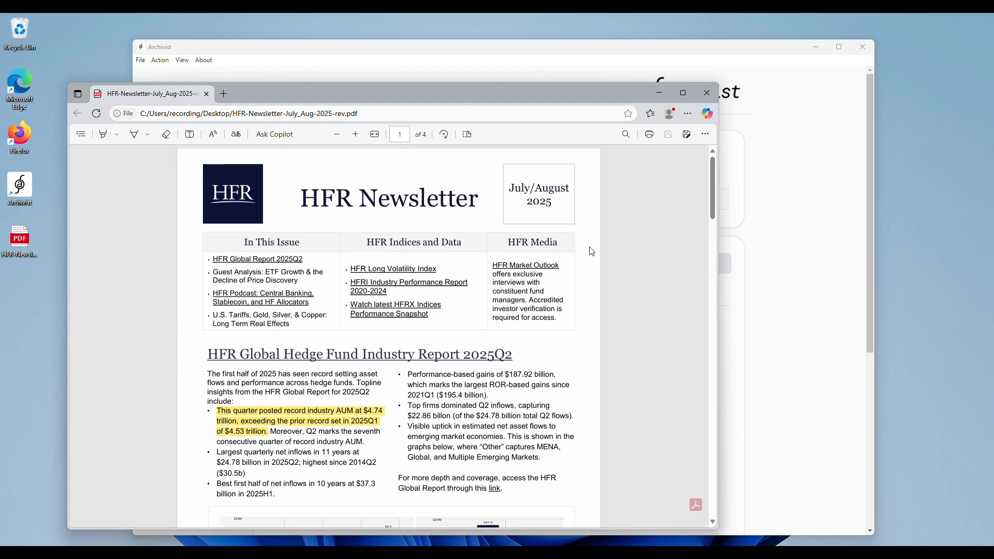
Step: Examine the newsletter's article on U.S. tariffs, gold, silver and copper on page 4, and minimize the PDF window
scroll(586, 251, down, 15)
scroll(543, 421, down, 15)
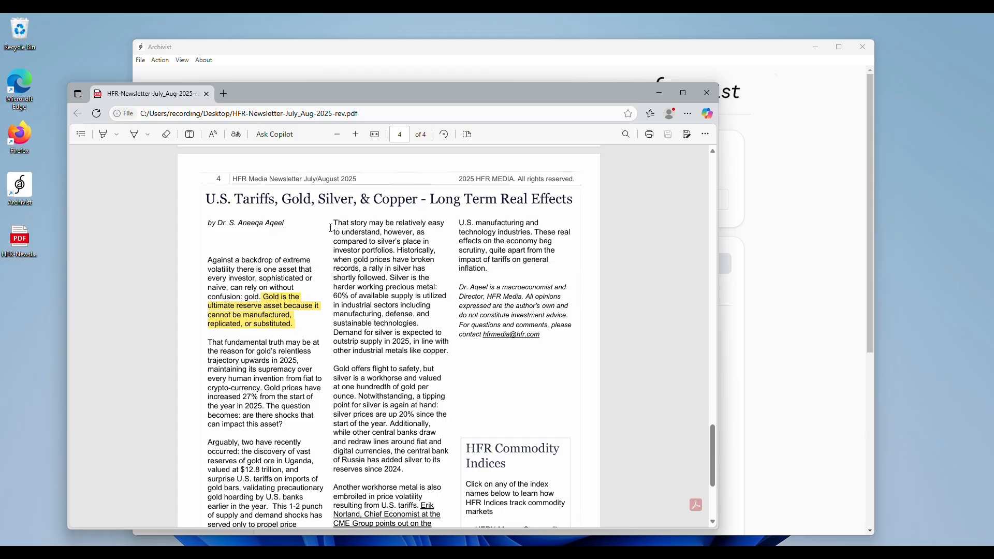
scroll(361, 282, down, 1)
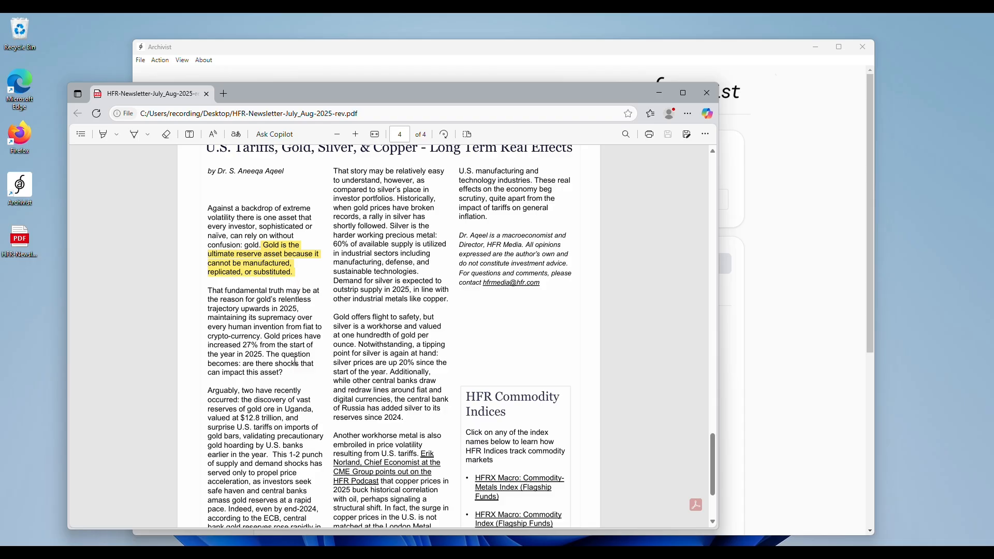
click(659, 92)
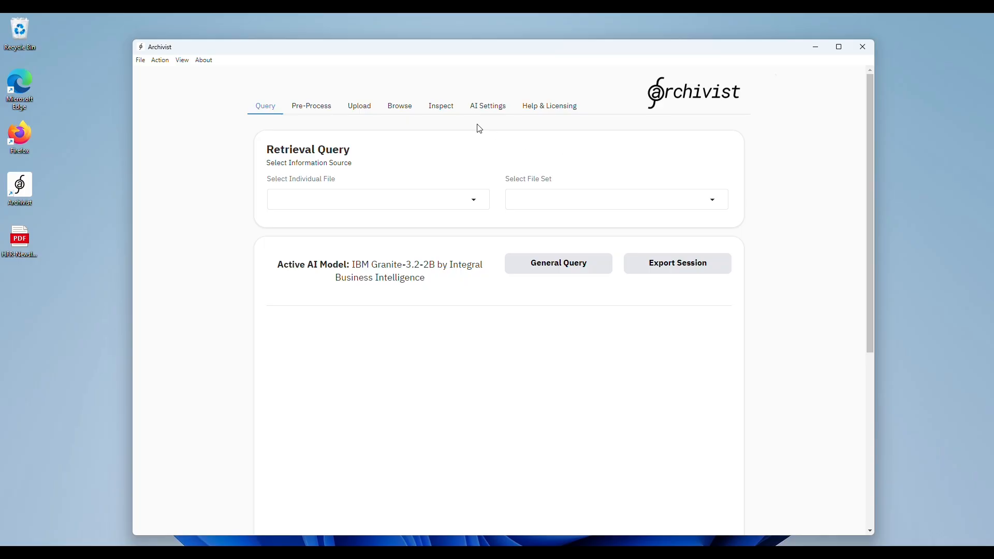
Step: List the files stored in the Archivist database
click(406, 109)
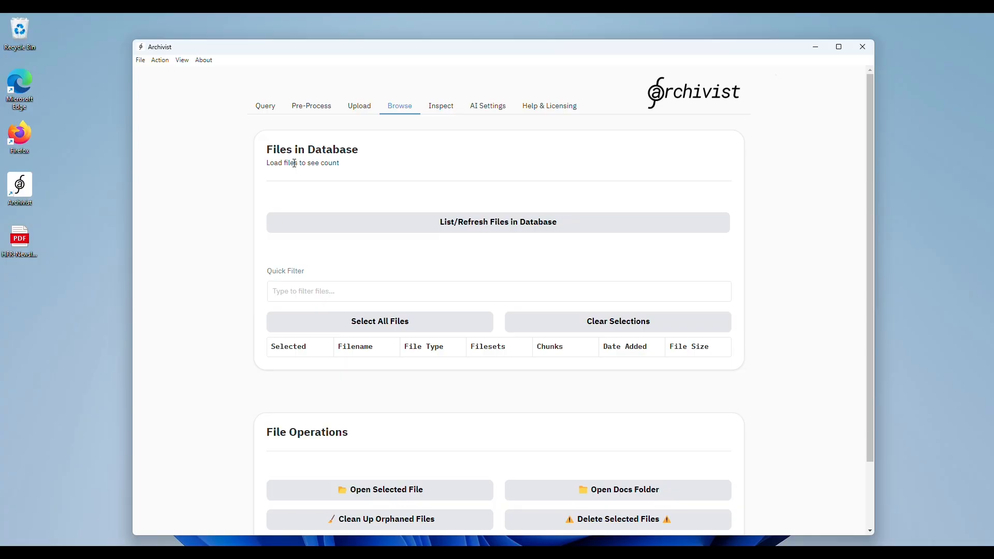
click(479, 225)
Step: Load HFR-Newsletter-July_Aug-2025-rev.pdf from the desktop for pre-processing and convert it to text in Fast mode
click(329, 107)
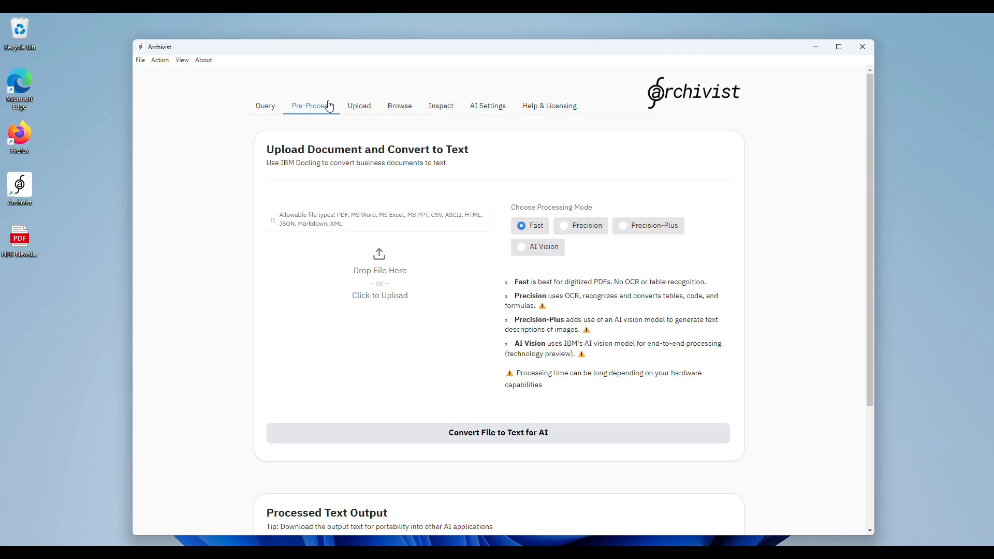
click(19, 240)
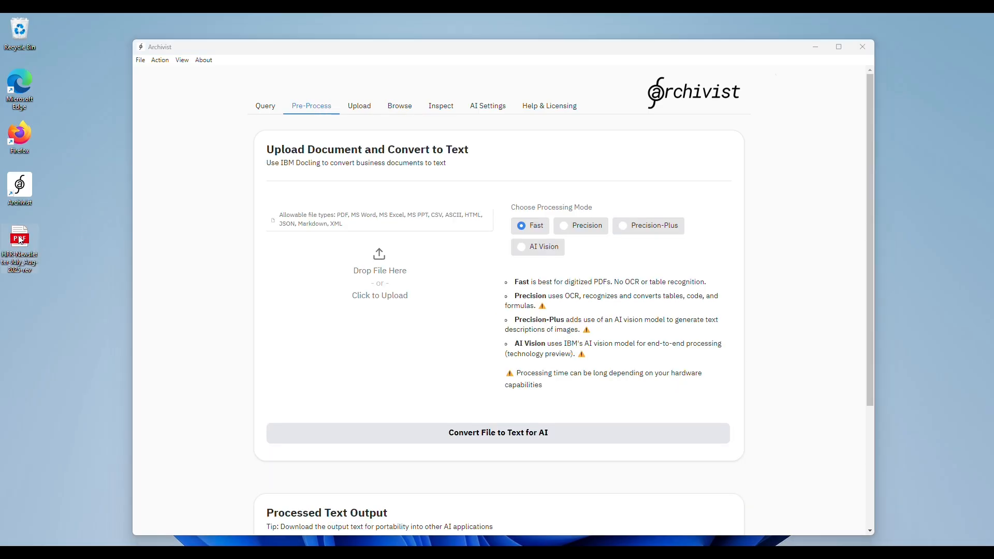
drag(20, 240, 383, 276)
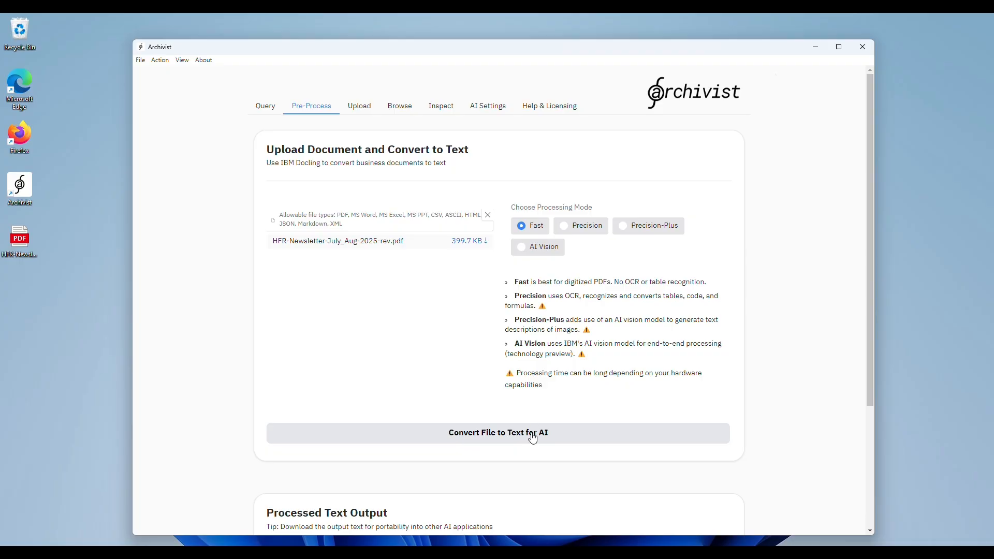
click(533, 438)
Step: Review the newsletter's processed text output through to the HFR Commodity Indices section
scroll(789, 417, down, 4)
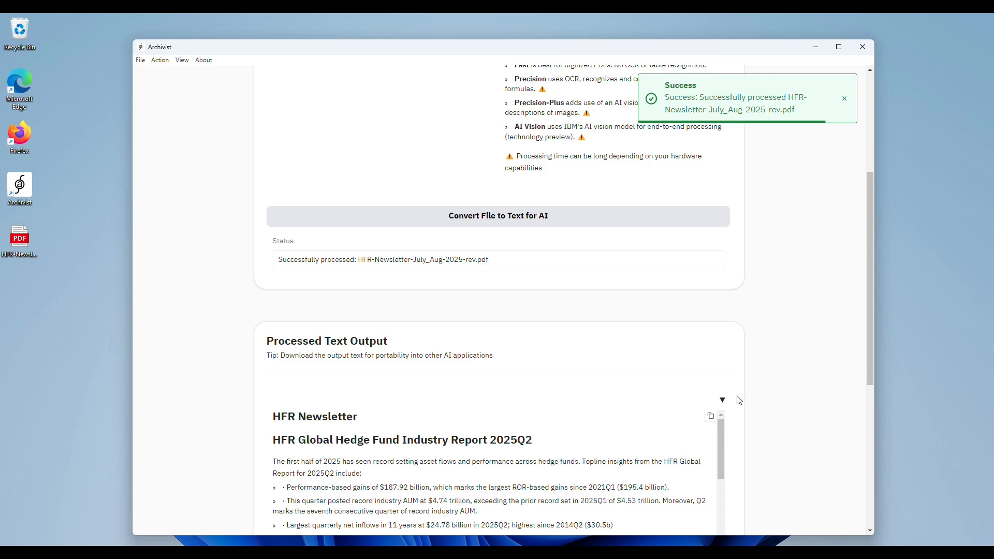
scroll(772, 404, down, 4)
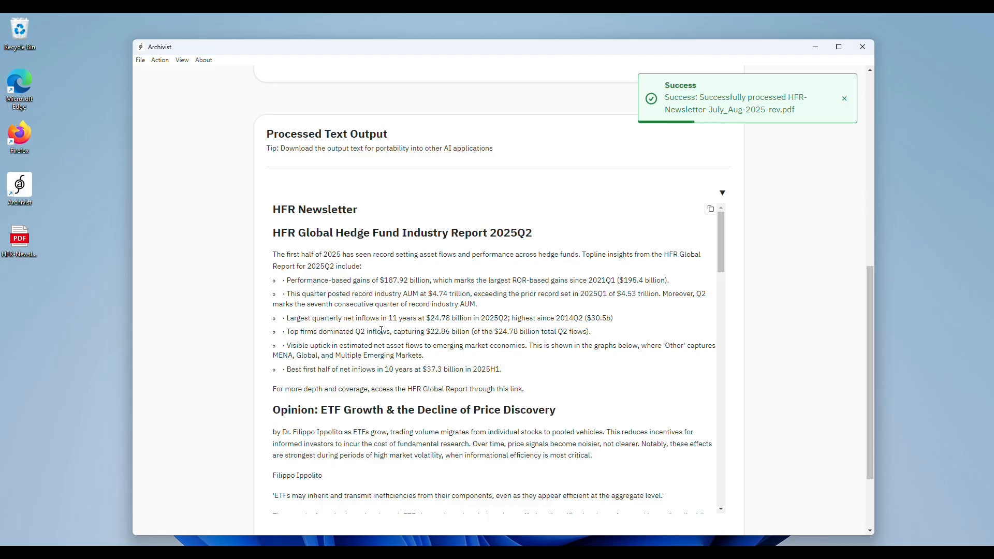
scroll(383, 331, down, 10)
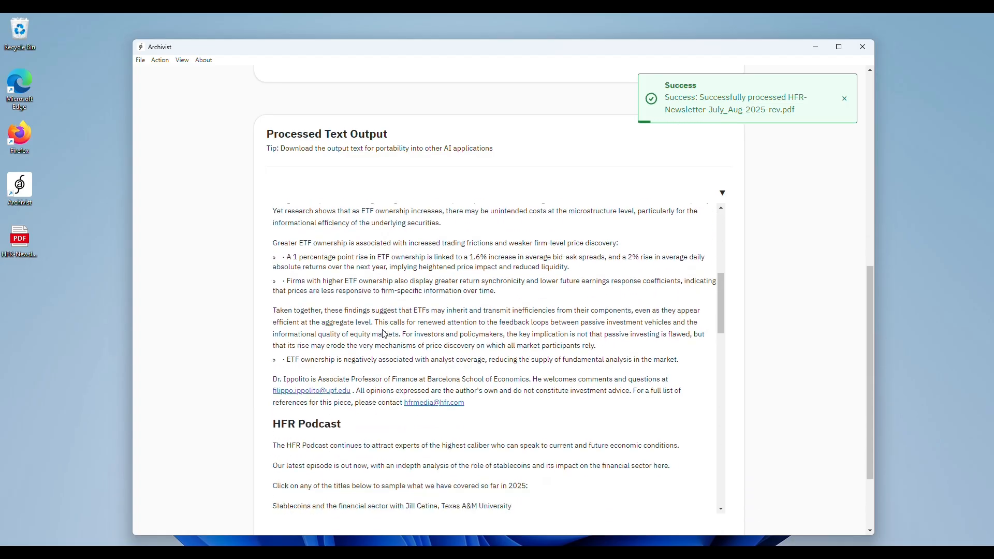
scroll(386, 334, down, 7)
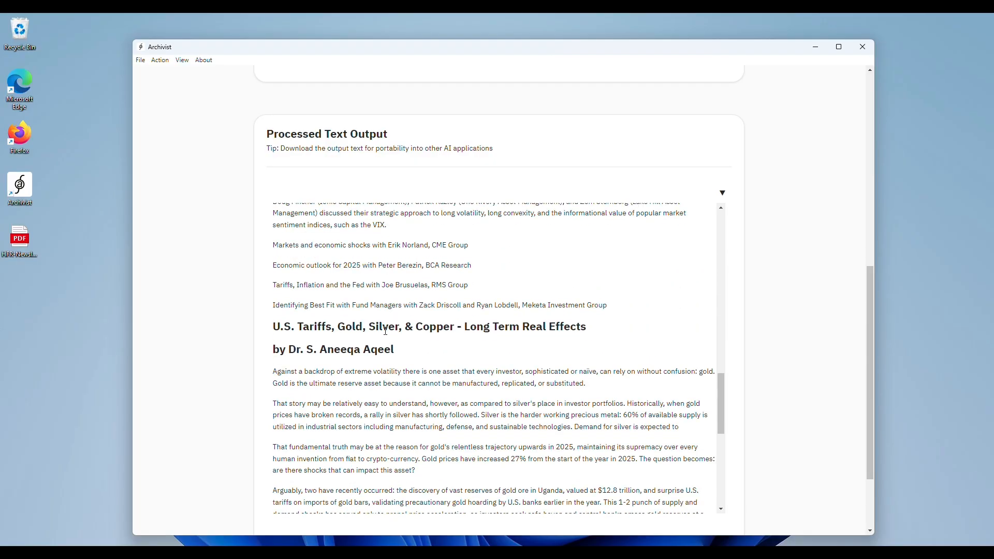
scroll(385, 331, down, 9)
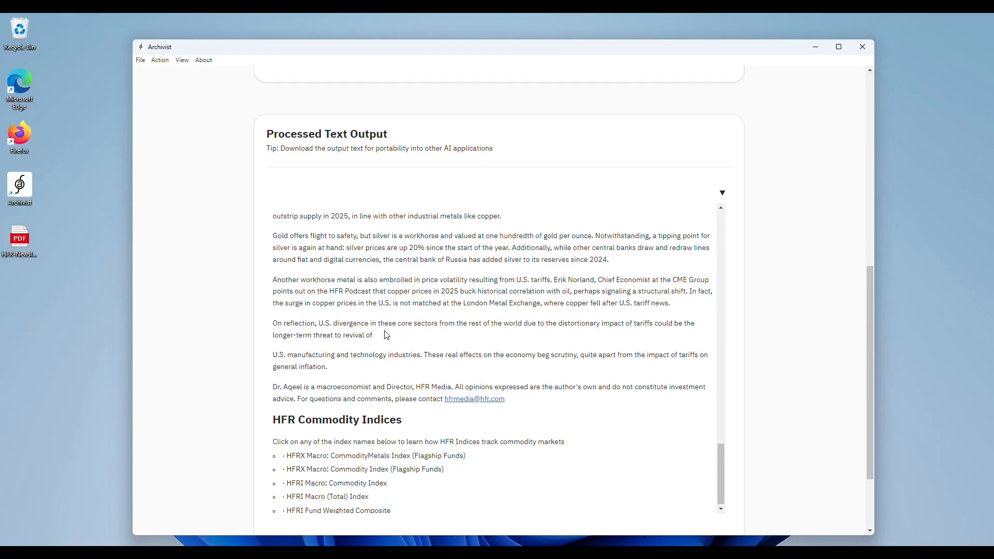
scroll(386, 334, down, 2)
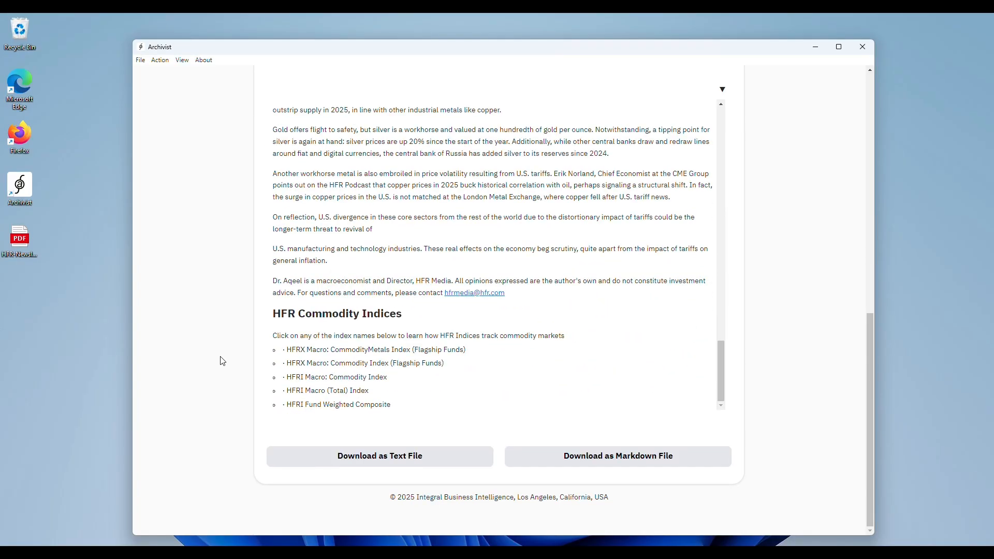
Step: Download the processed newsletter content as a text file and save it to the Desktop as HFR
click(360, 460)
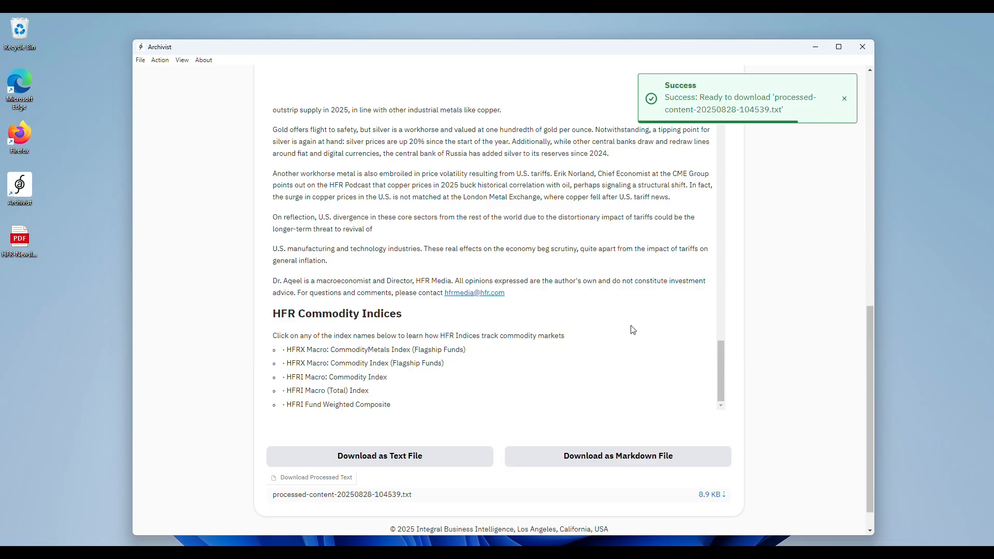
click(715, 496)
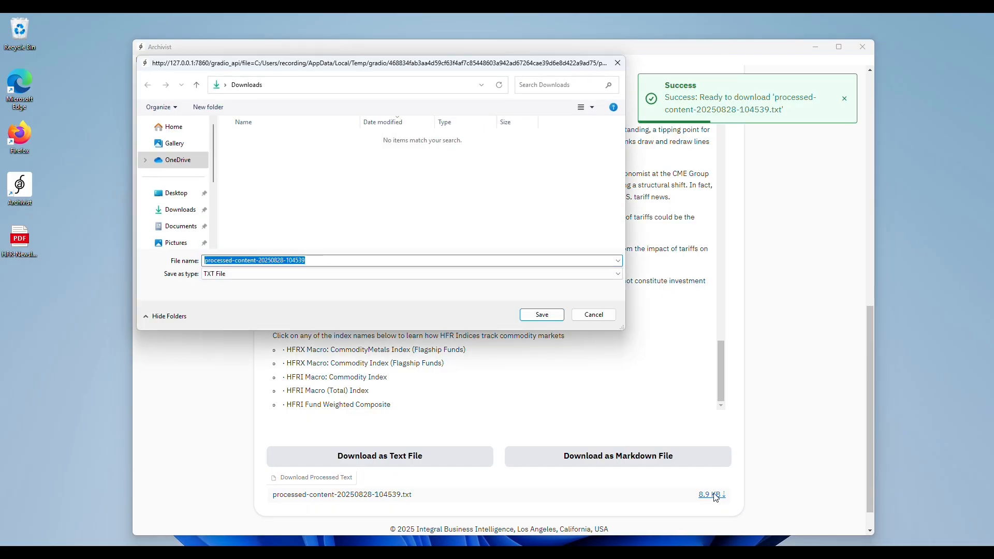
click(172, 194)
drag(310, 260, 198, 256)
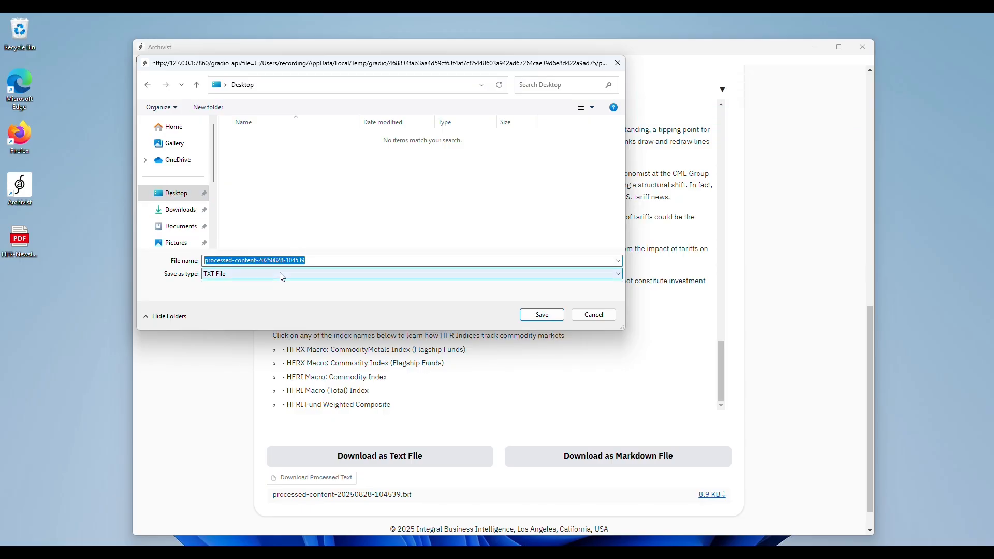
text(HFR)
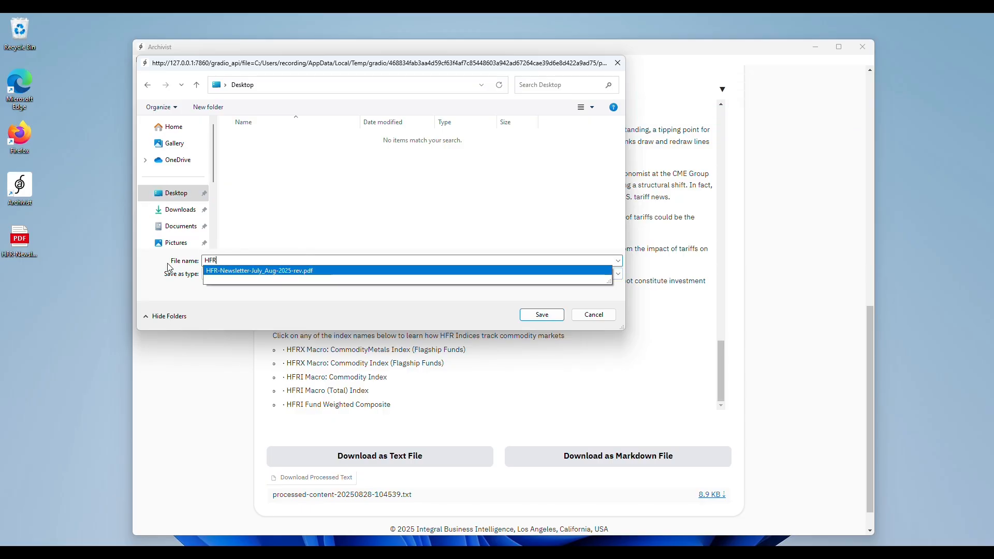
click(167, 264)
click(553, 315)
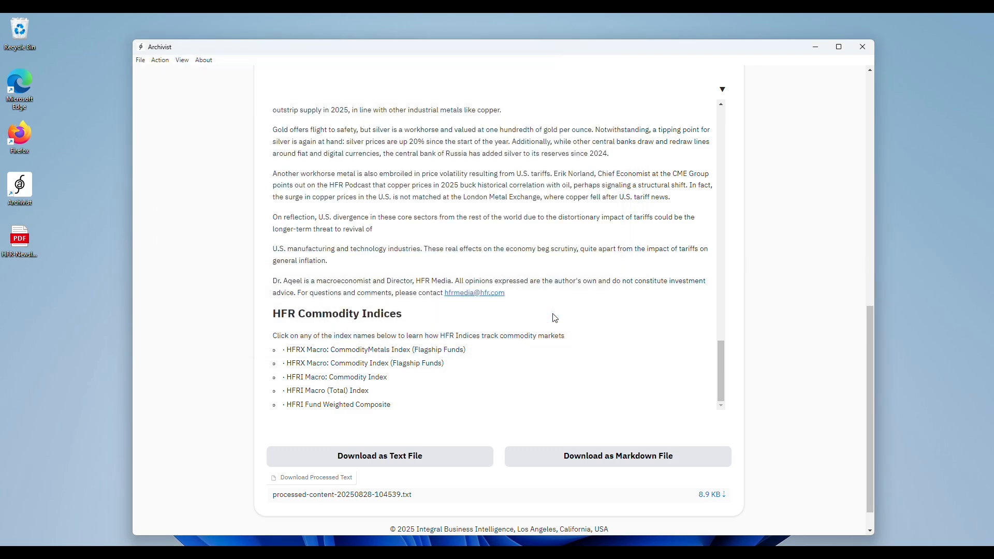
Step: Open the HFR text file from the desktop, read through its contents, and close it
click(22, 288)
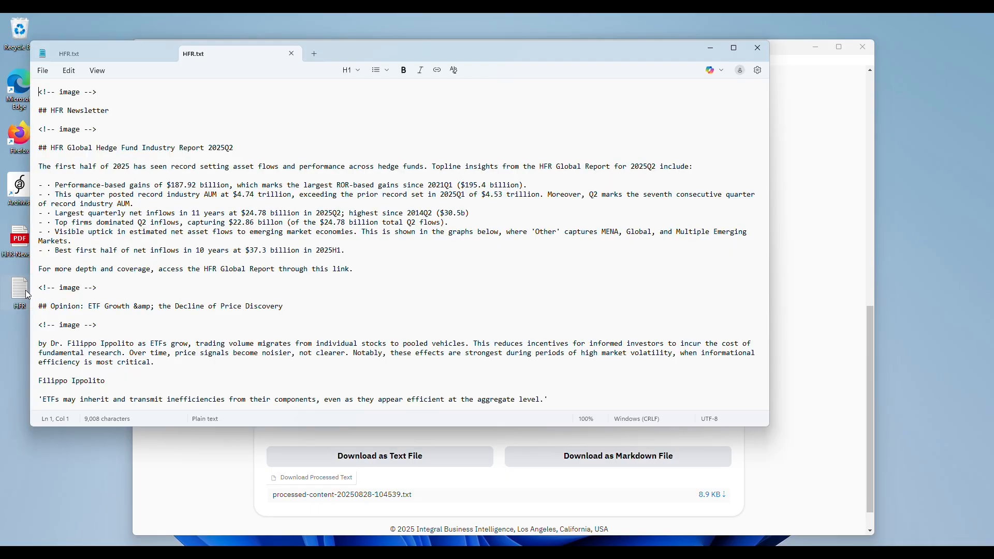
scroll(268, 291, down, 11)
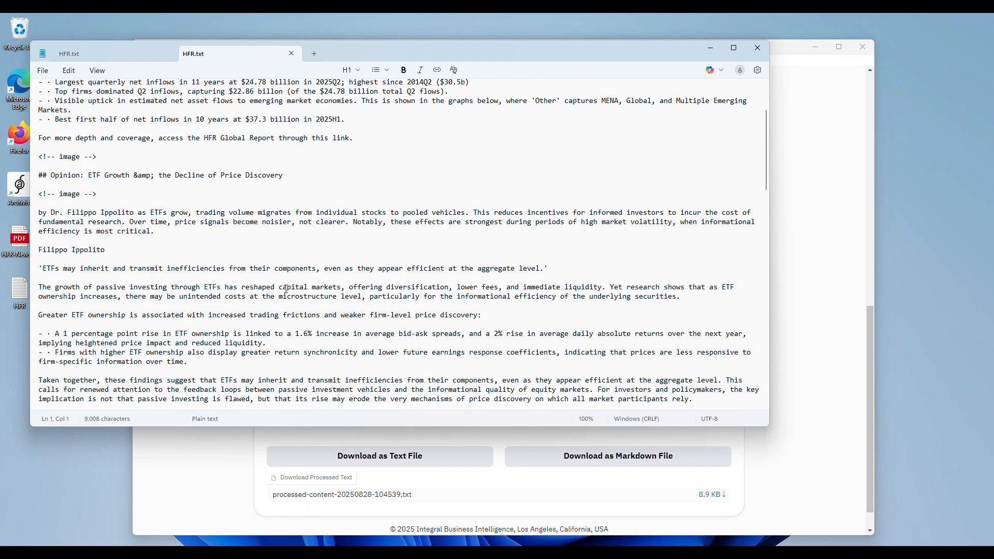
scroll(286, 289, down, 15)
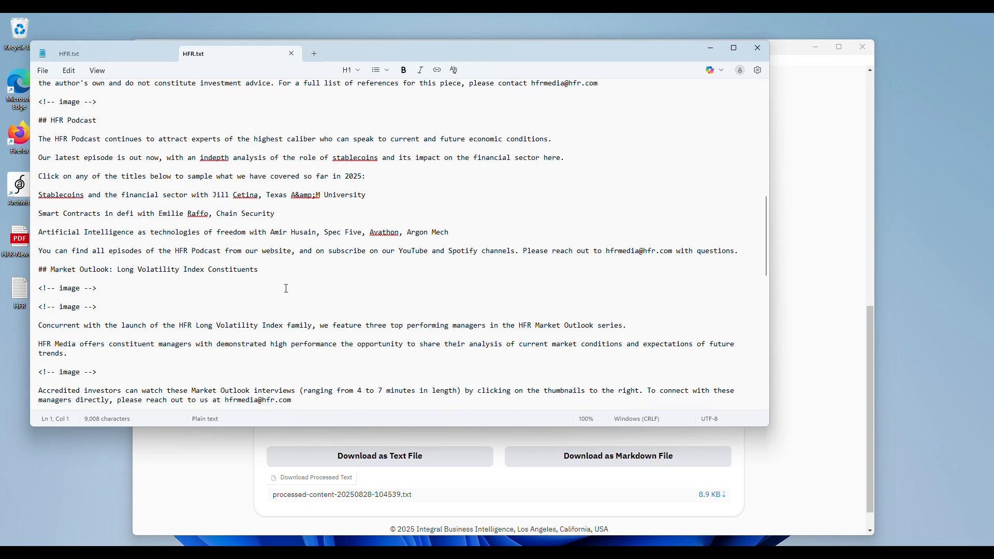
scroll(286, 288, down, 3)
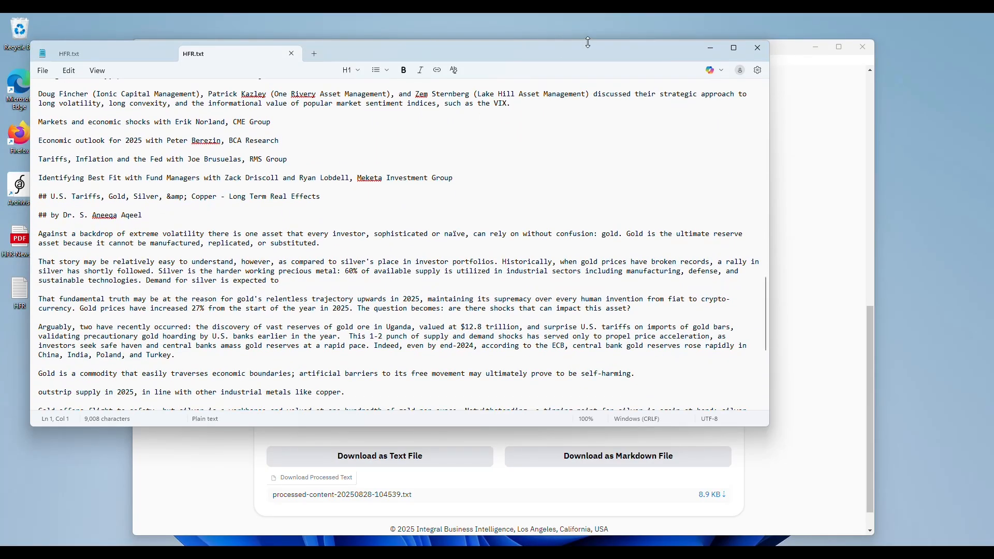
click(759, 48)
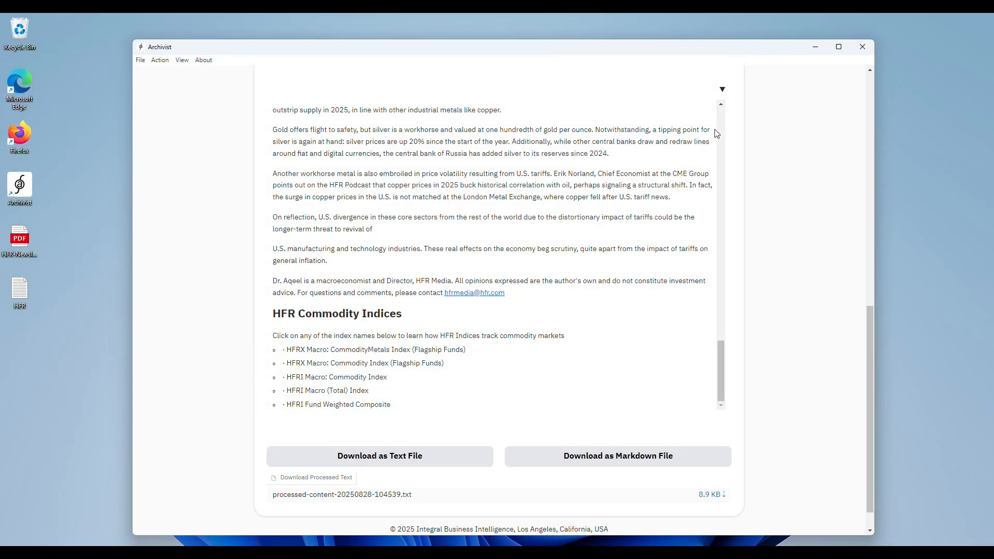
Step: Load HFR.txt from the desktop as the document to upload and split by fixed size chunks
scroll(817, 282, up, 1)
scroll(818, 282, up, 12)
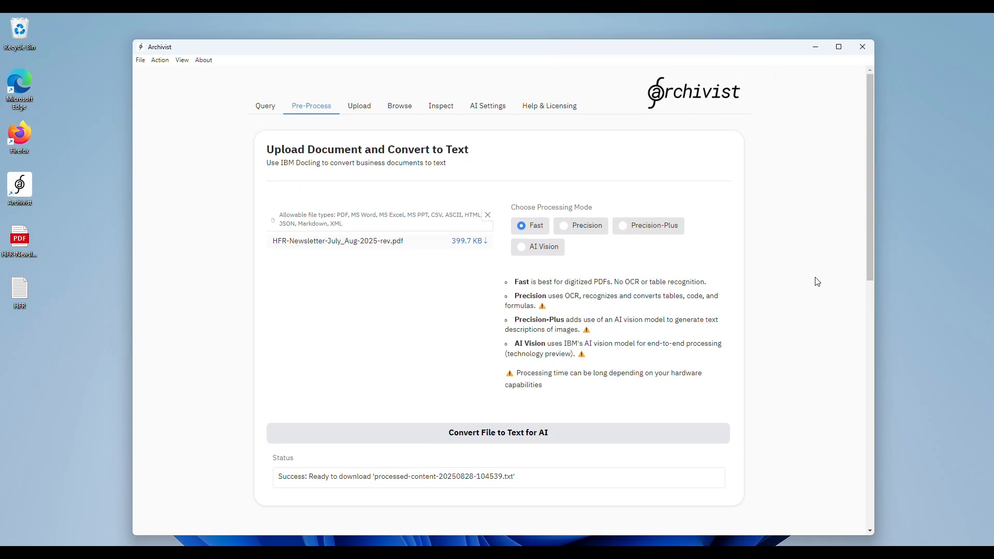
click(365, 108)
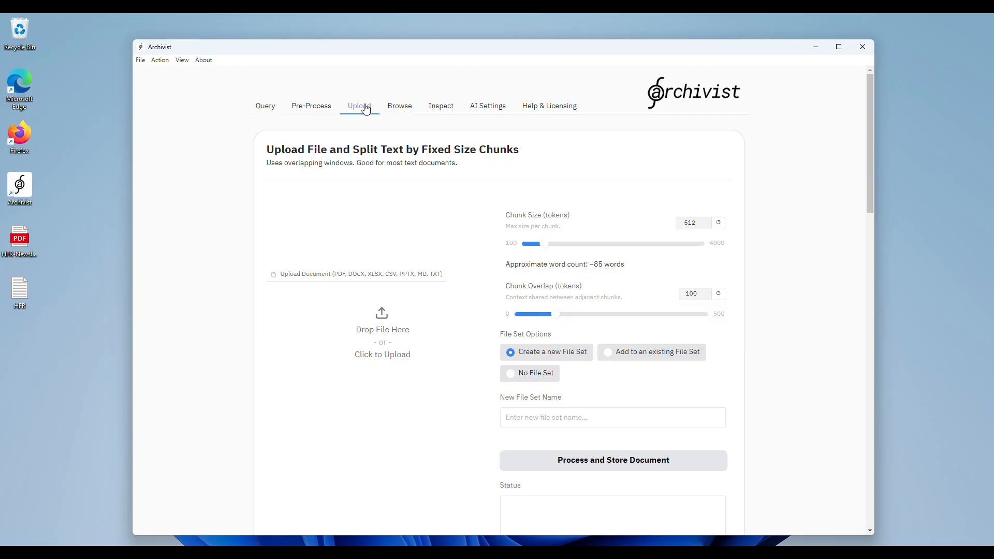
scroll(286, 258, down, 3)
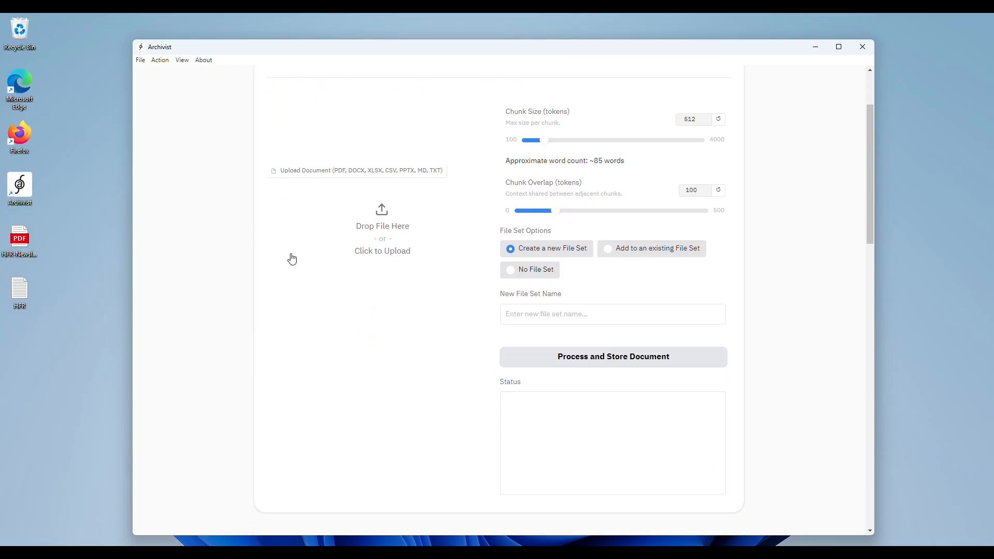
click(24, 287)
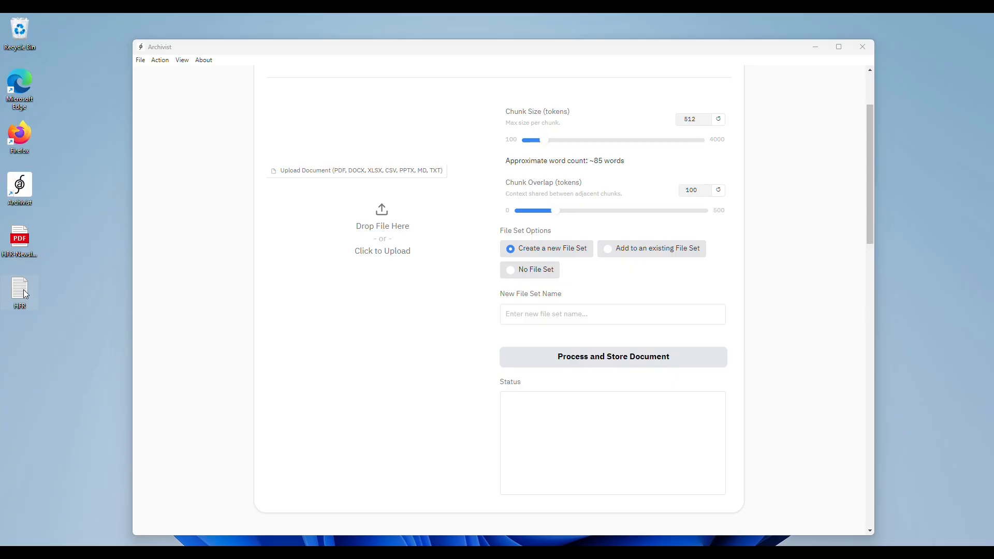
drag(21, 294, 381, 234)
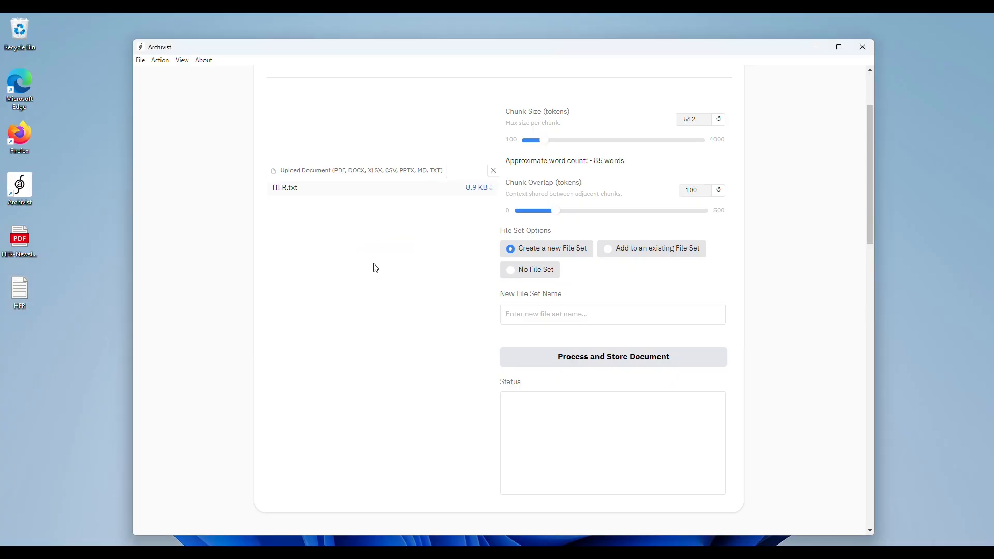
Step: Process and store HFR.txt with the No File Set option, using fixed size chunks
scroll(436, 249, up, 1)
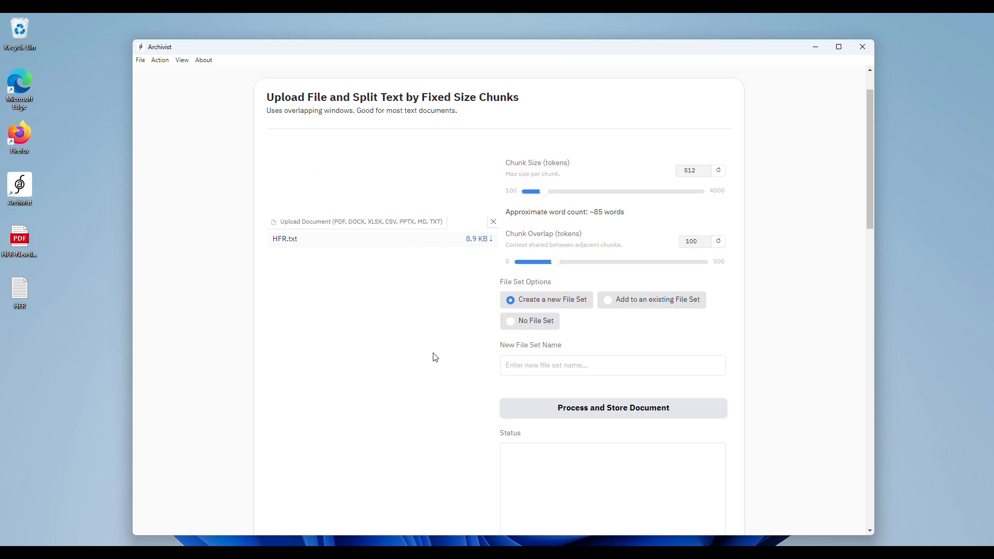
scroll(435, 357, down, 9)
scroll(435, 357, down, 10)
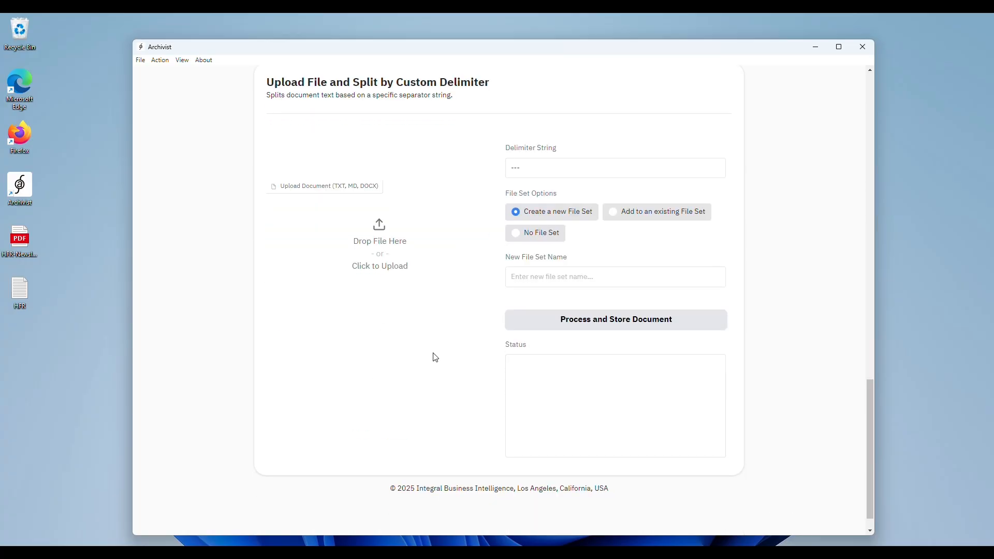
scroll(435, 357, up, 18)
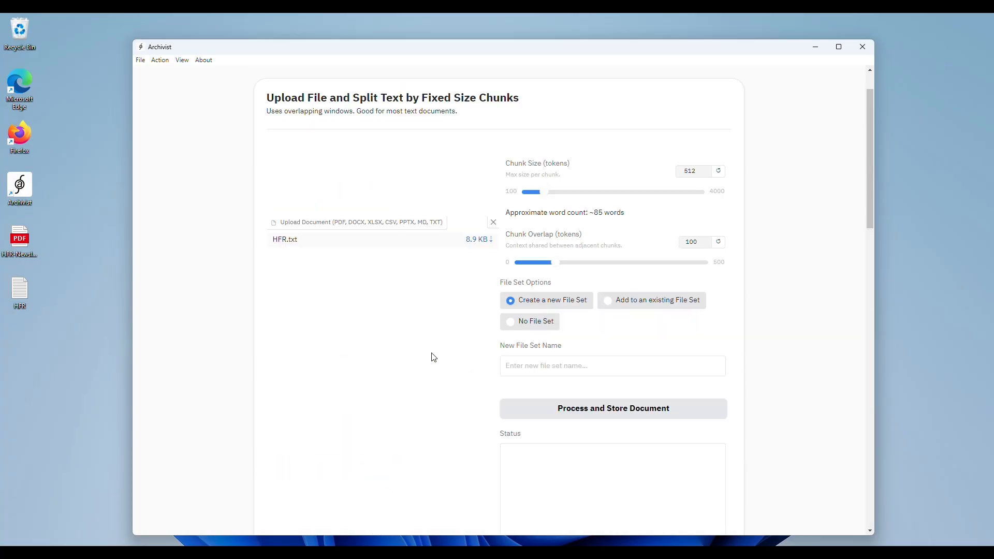
scroll(442, 351, down, 1)
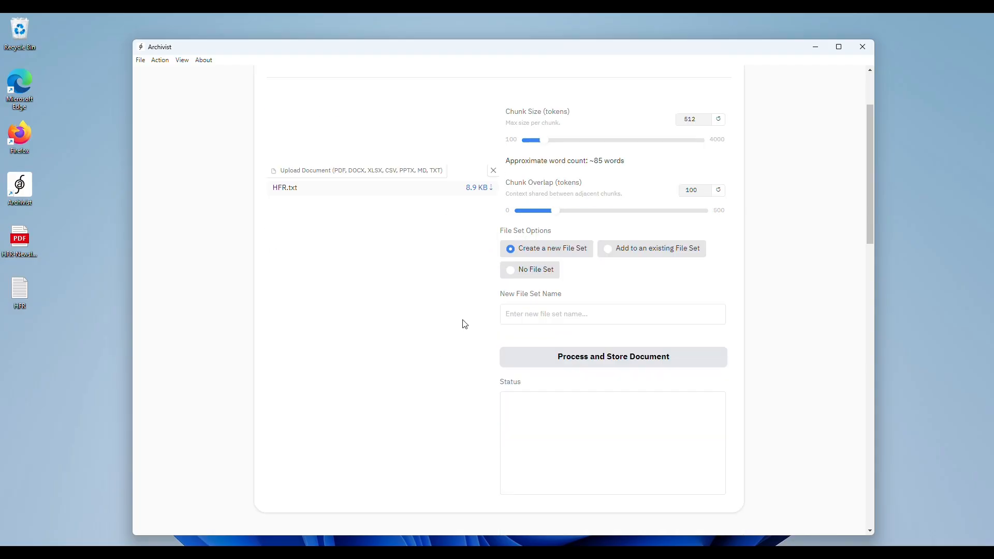
click(512, 270)
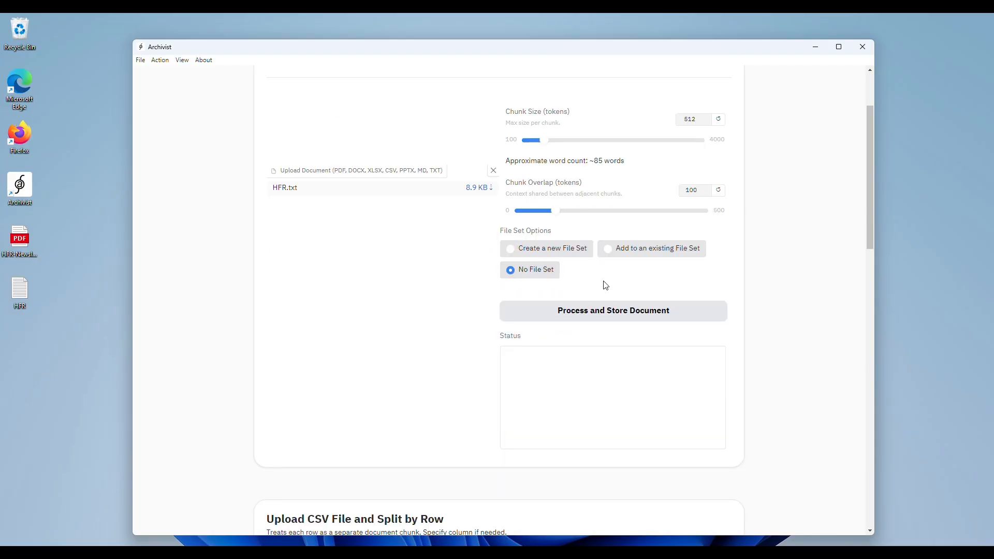
scroll(752, 301, up, 1)
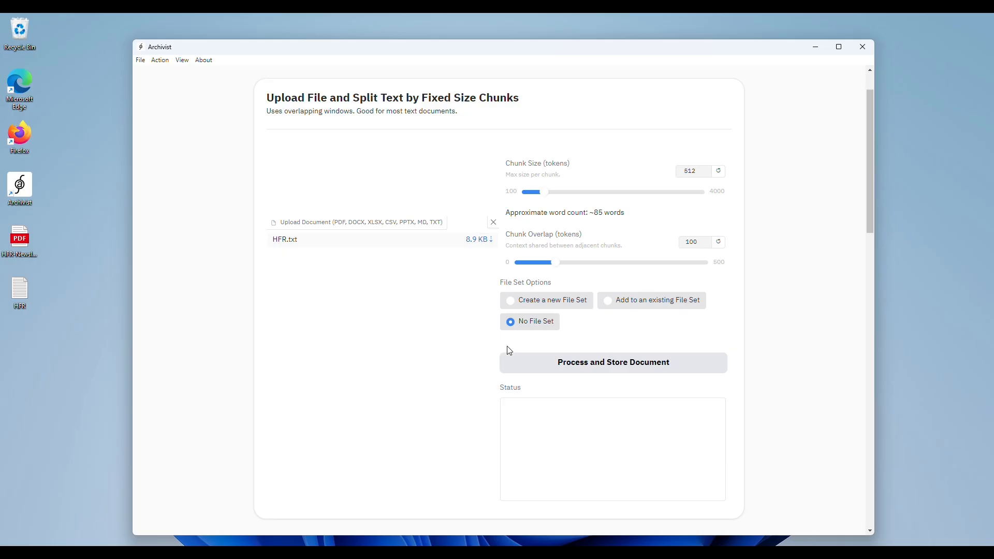
click(614, 367)
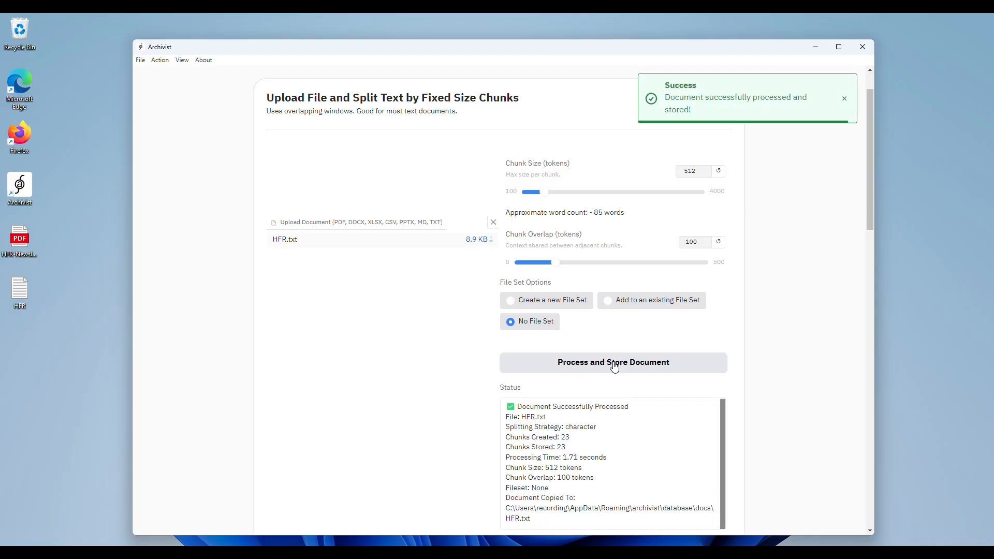
Step: Examine the chunks created and chunks stored in the processing status of HFR.txt
scroll(610, 366, down, 1)
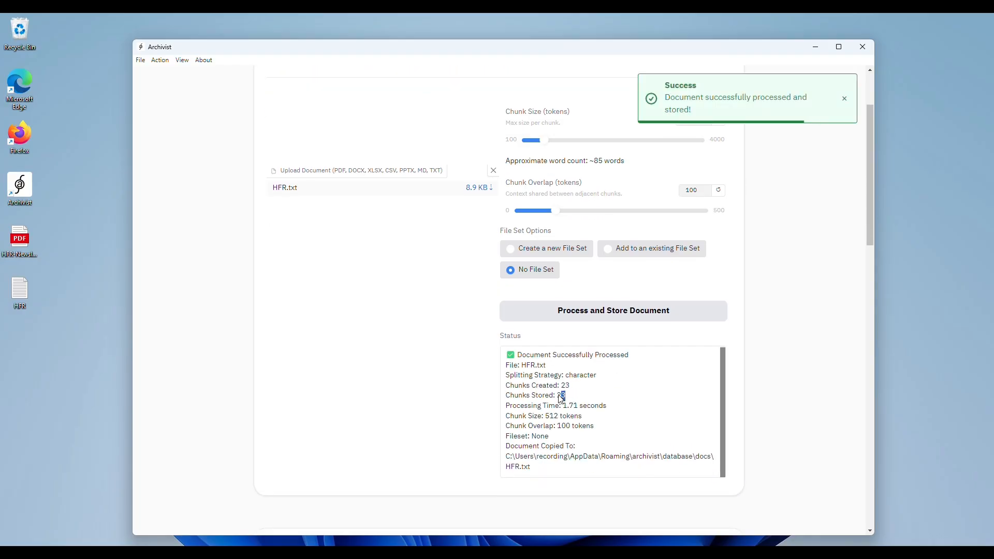
drag(563, 395, 508, 391)
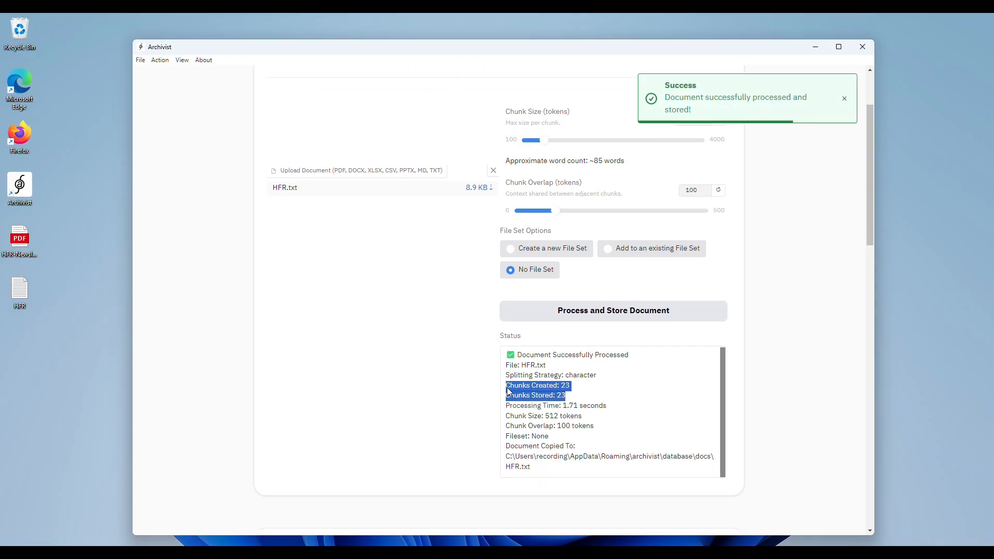
click(618, 438)
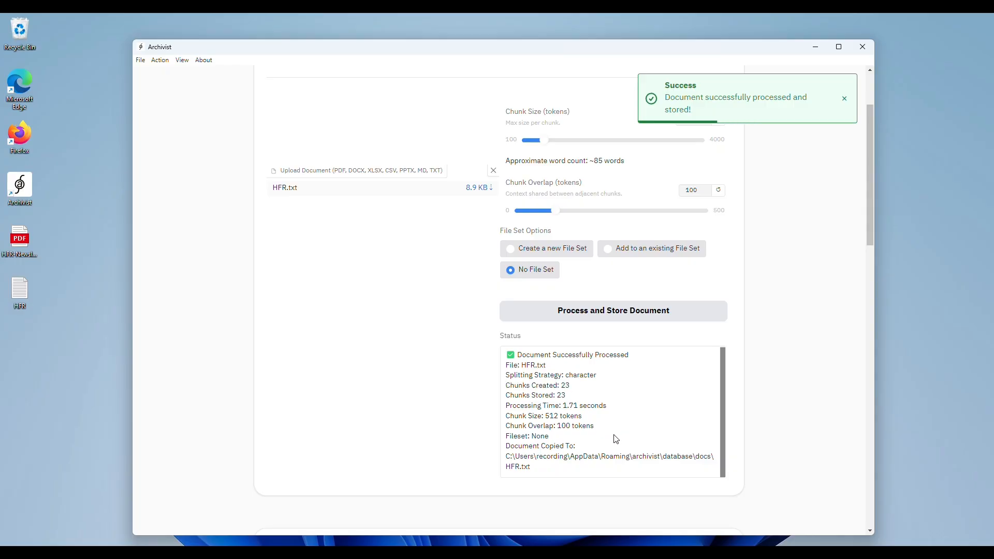
Step: List the files in the database and mark HFR.txt as selected
scroll(780, 337, up, 2)
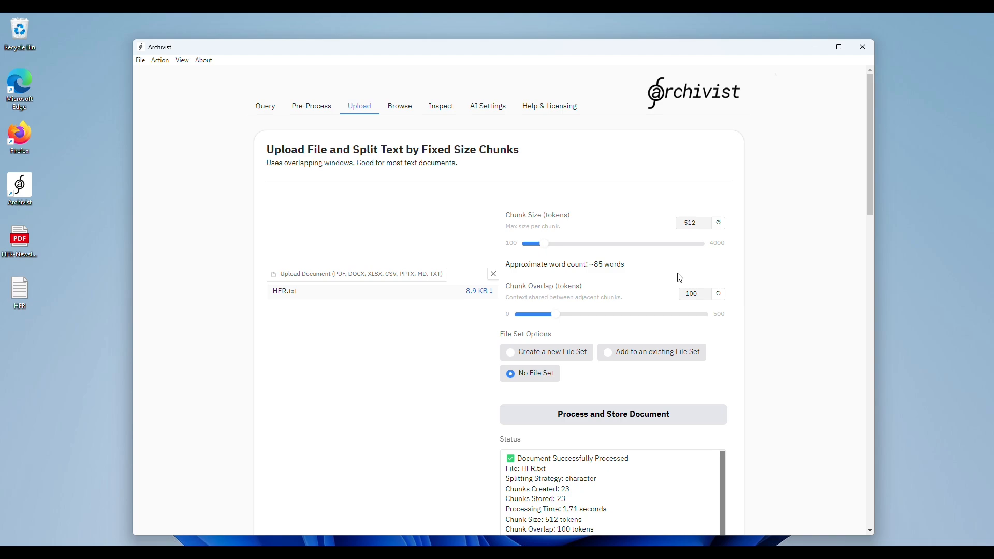
click(400, 111)
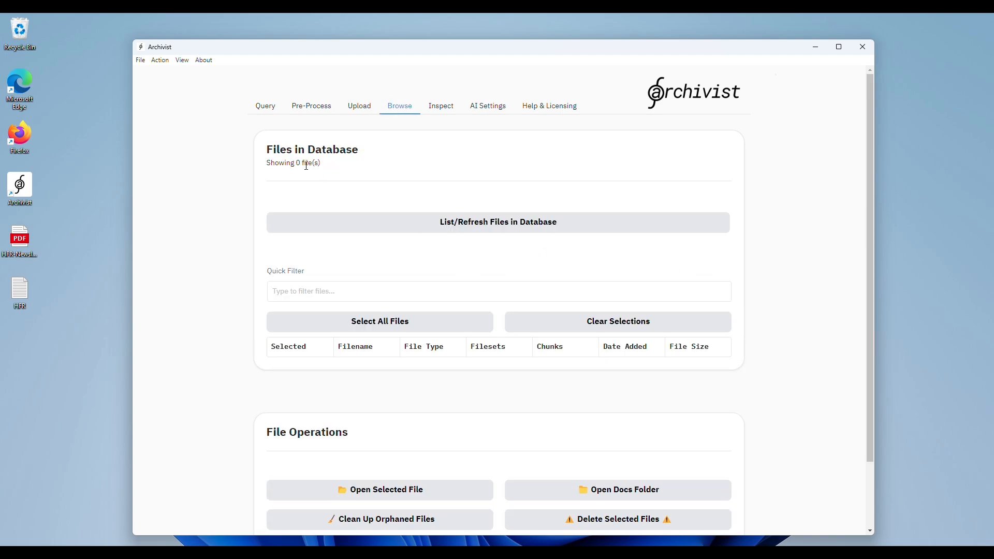
click(480, 226)
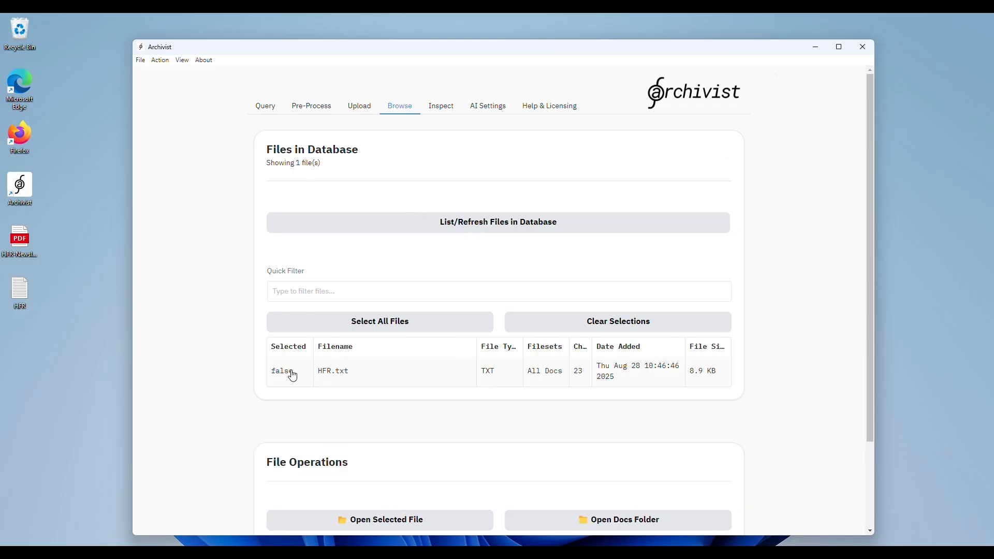
click(347, 377)
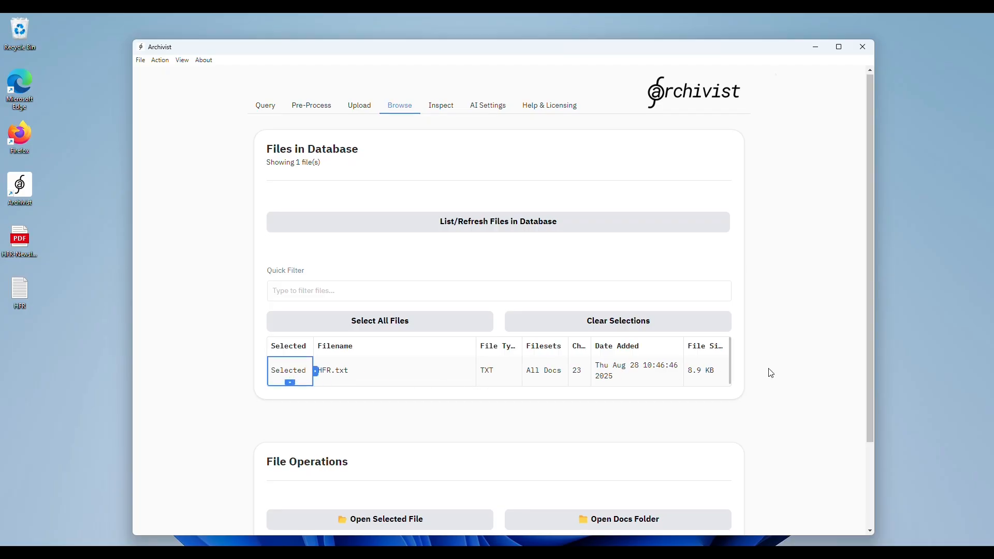
Step: Inspect the stored HFR file in the database's docs folder and view the selected HFR.txt, closing each window
scroll(770, 373, down, 2)
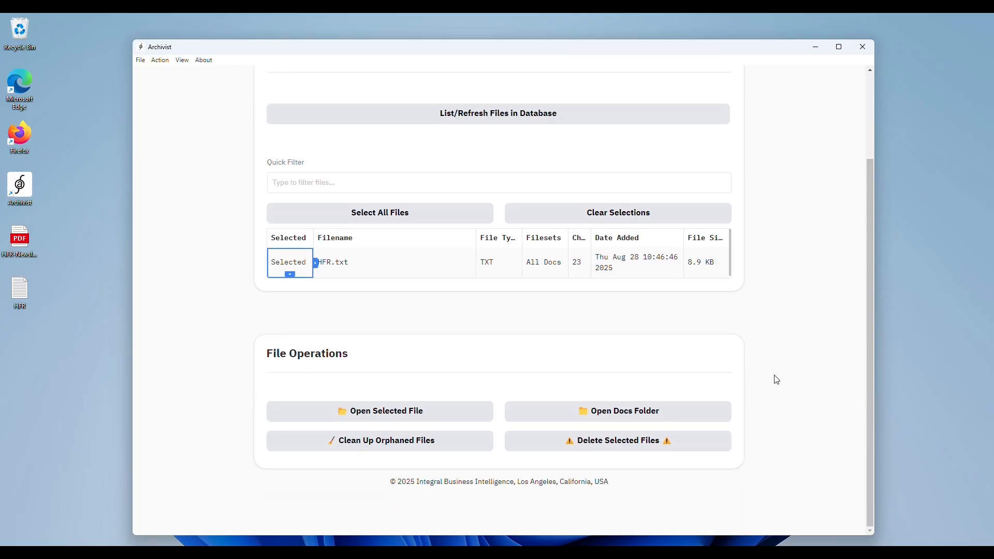
click(641, 419)
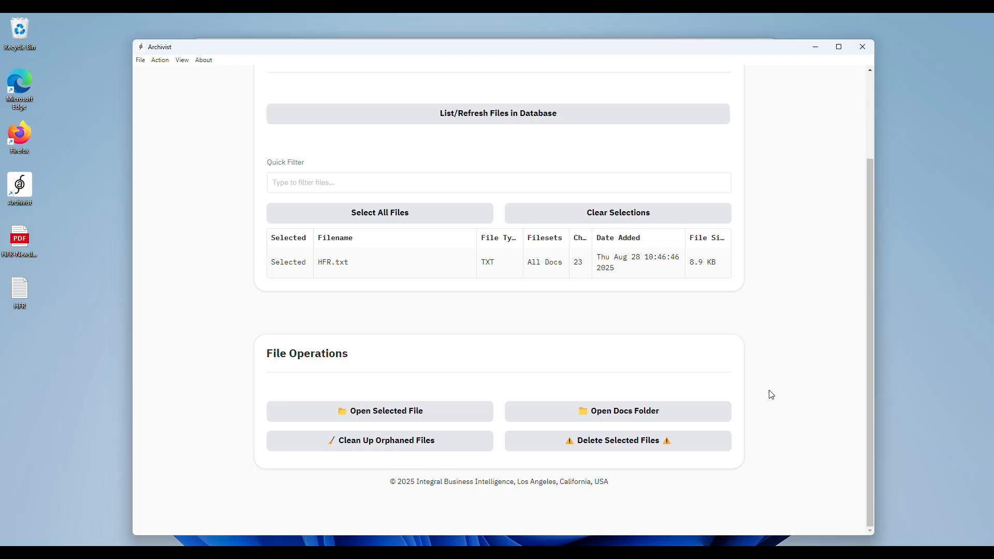
click(554, 556)
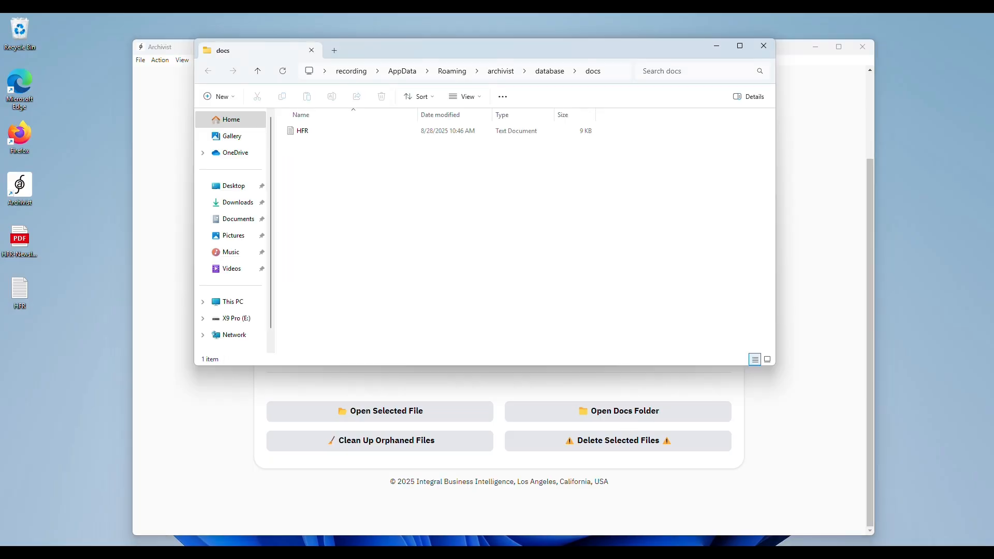
click(307, 131)
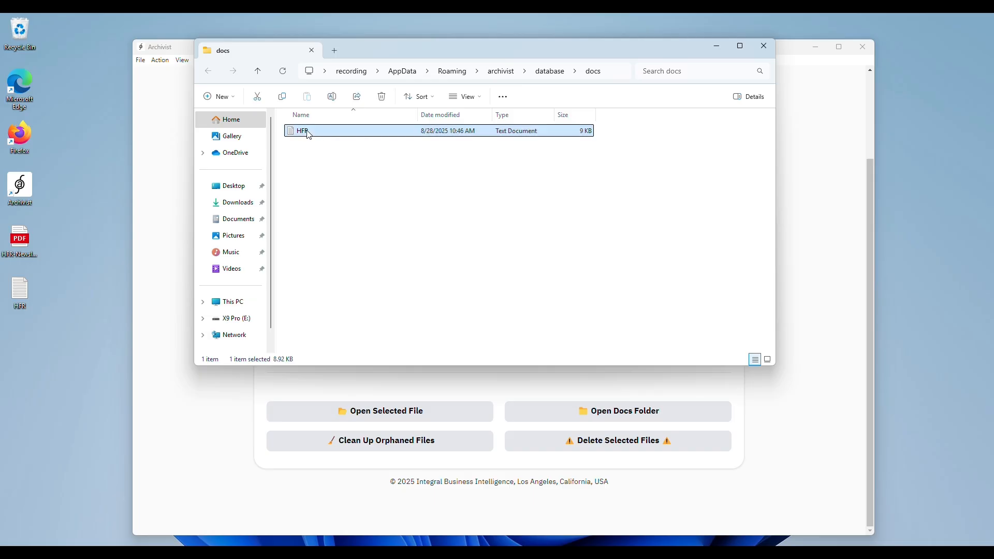
click(765, 49)
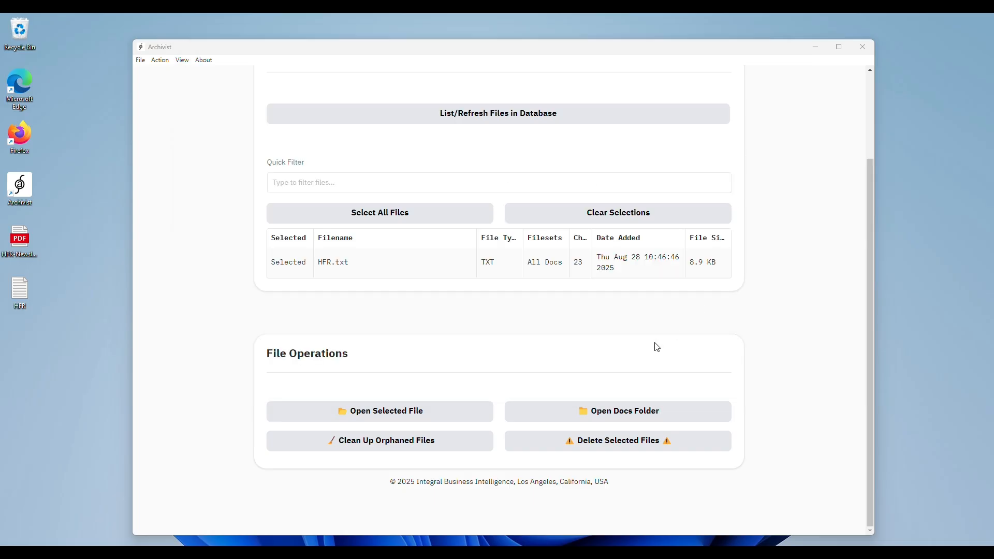
click(388, 418)
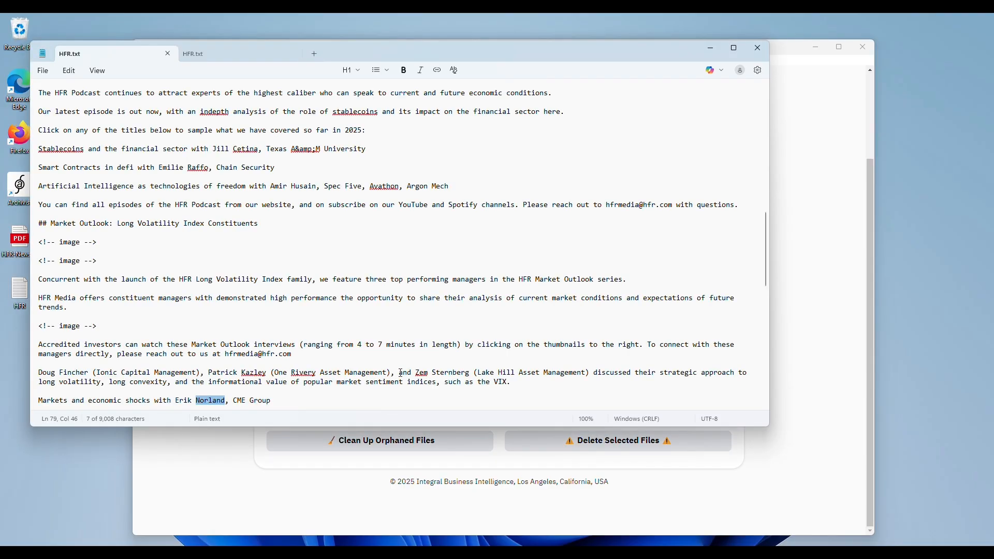
click(760, 50)
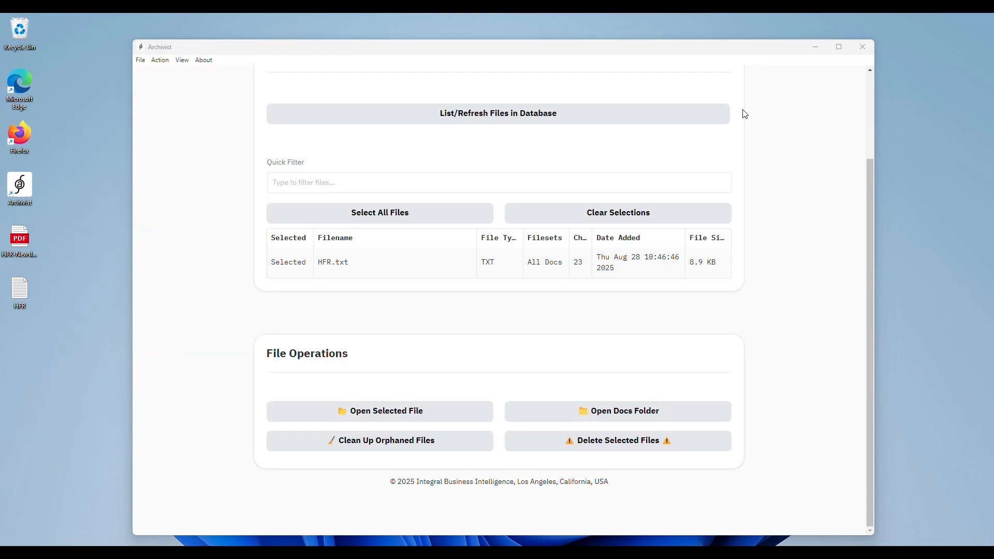
Step: Choose HFR.txt as the individual file to use as the retrieval query's information source
scroll(697, 318, up, 3)
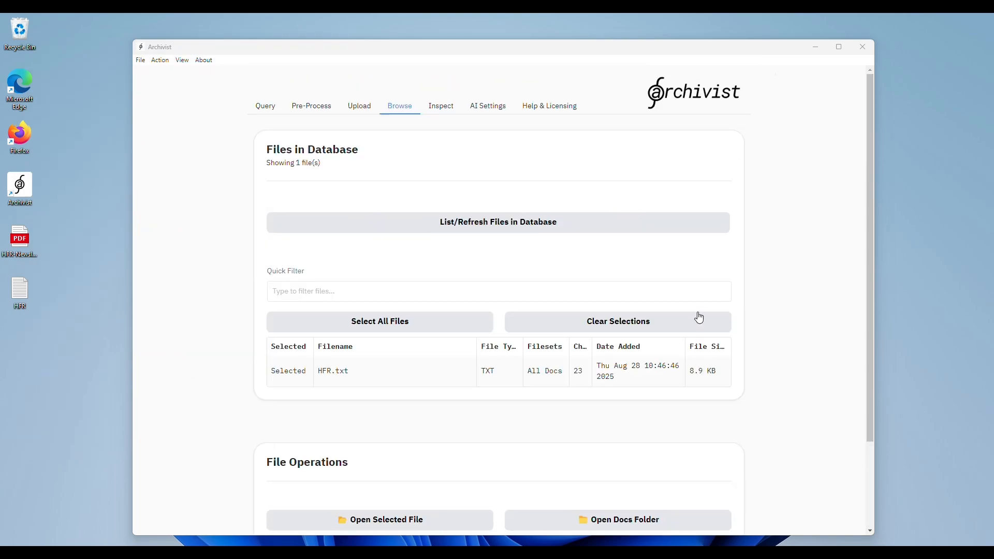
click(266, 106)
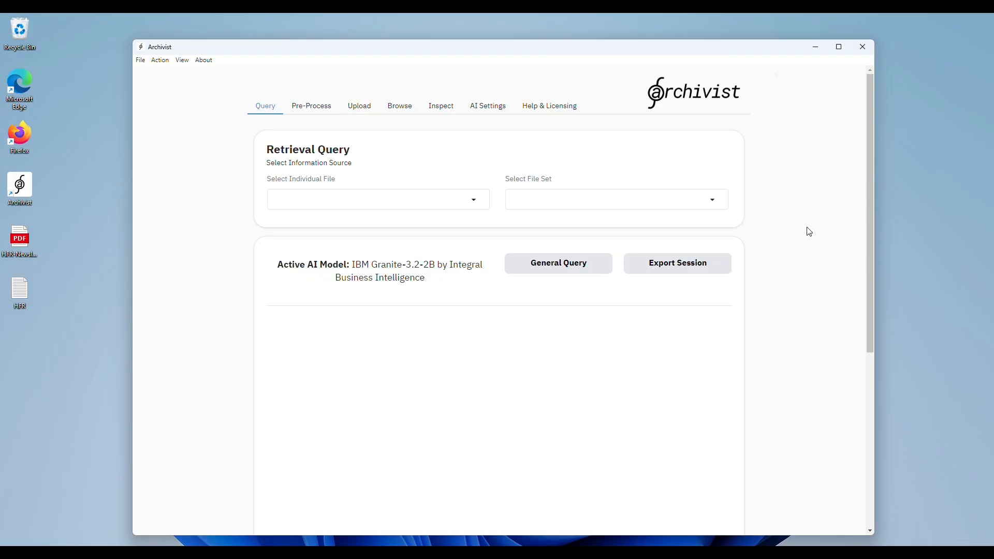
click(474, 198)
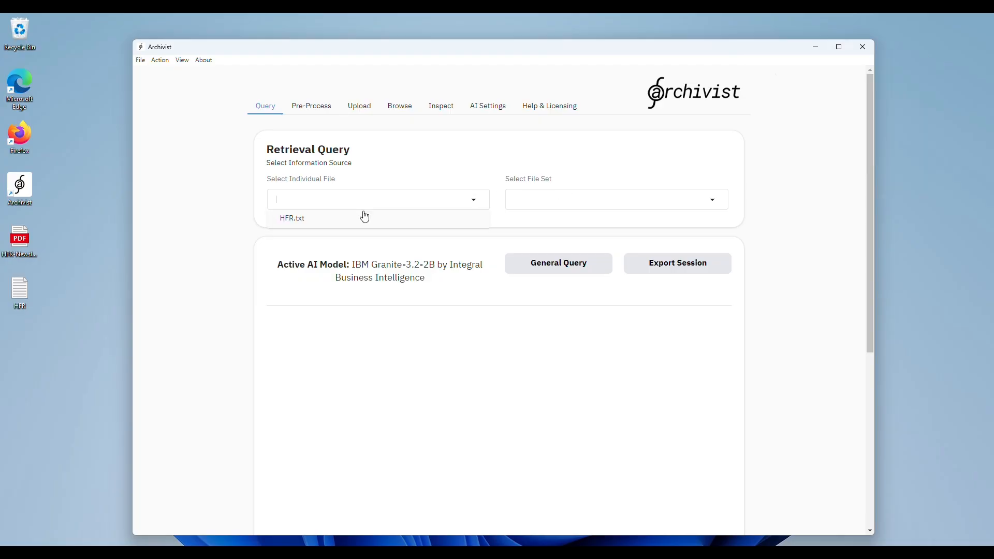
click(337, 219)
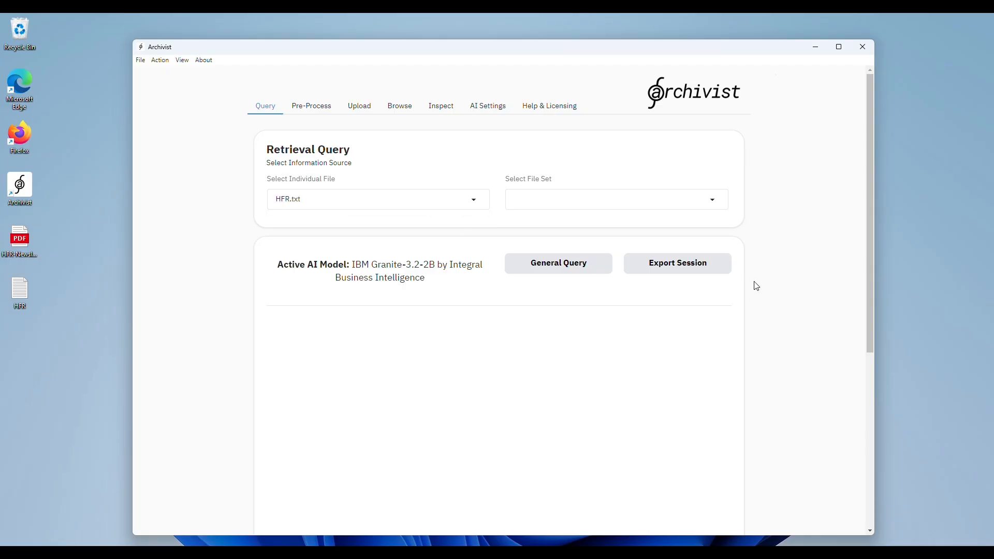
Step: Send the query "Does this newsletter say anything about precious metals?" to the AI model
scroll(759, 262, down, 3)
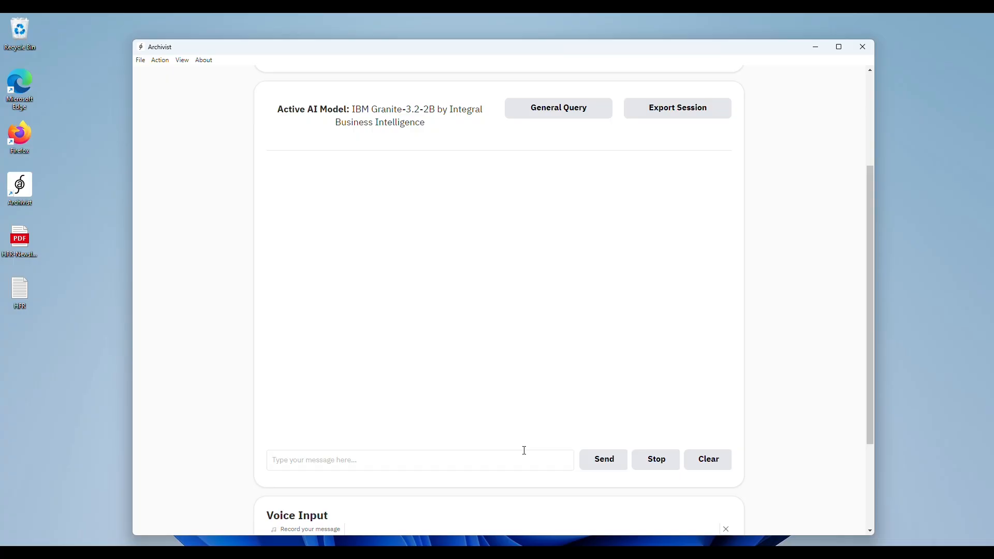
text(Does this newsletter say anything about precious metals?)
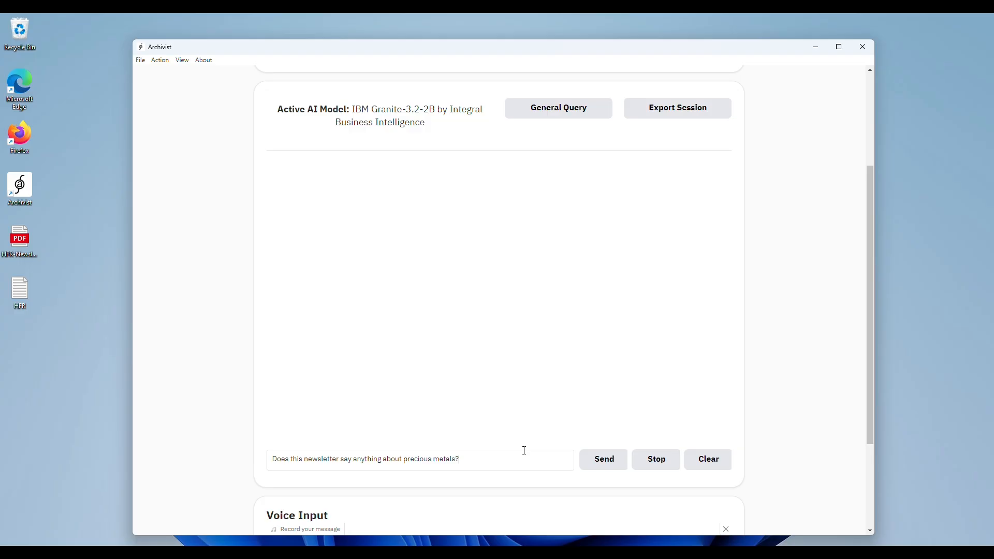
click(599, 461)
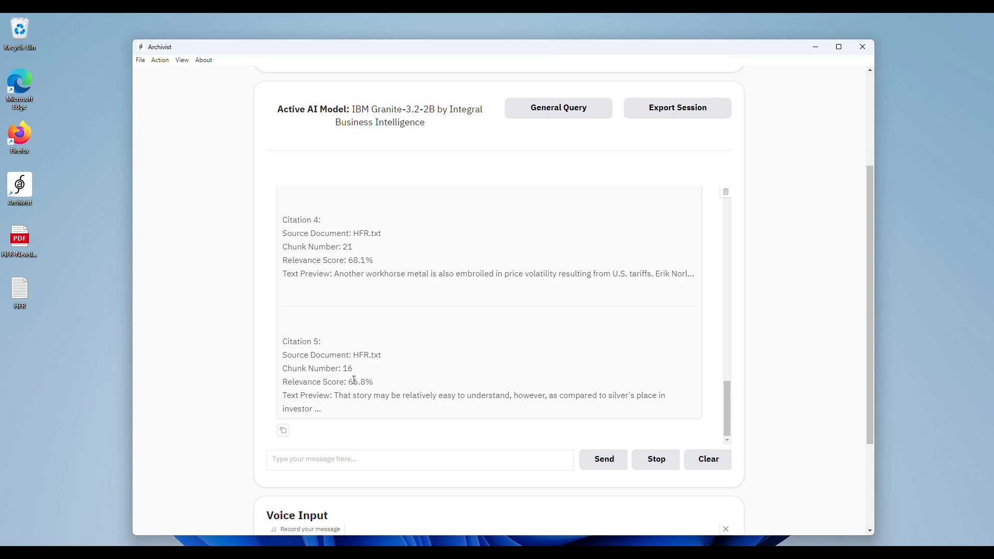
Step: Review the response's citations, from Citation 5 back to the start of the citations section
scroll(354, 381, up, 1)
scroll(355, 384, up, 3)
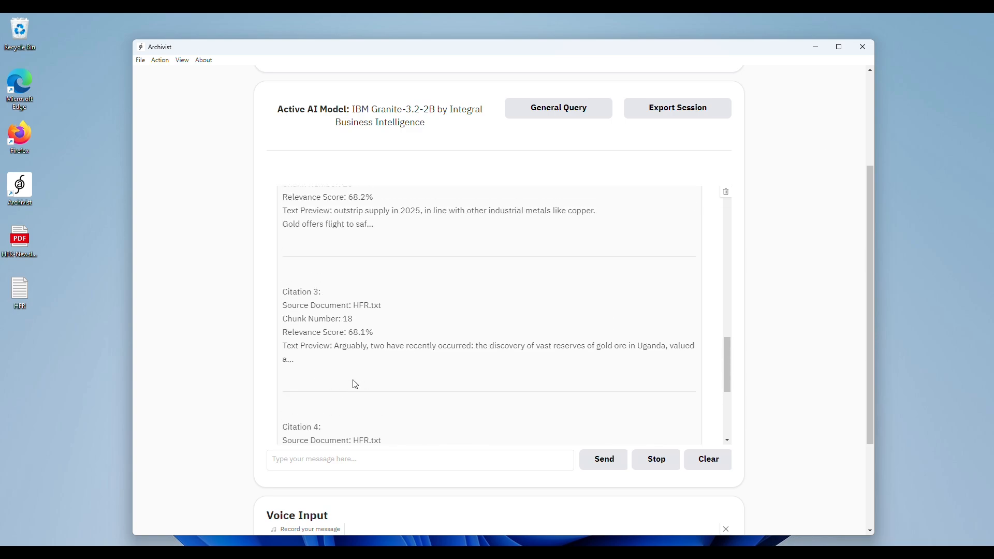
scroll(355, 384, up, 5)
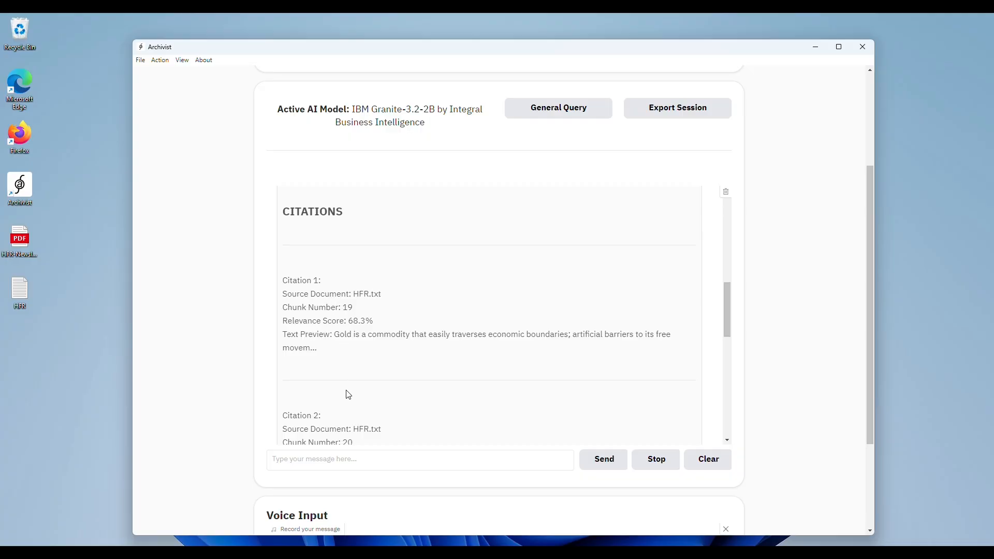
Step: Review Citations 1 through 5 of the response, checking each one's source document, chunk number, relevance score and text preview
scroll(345, 395, down, 2)
scroll(371, 379, down, 2)
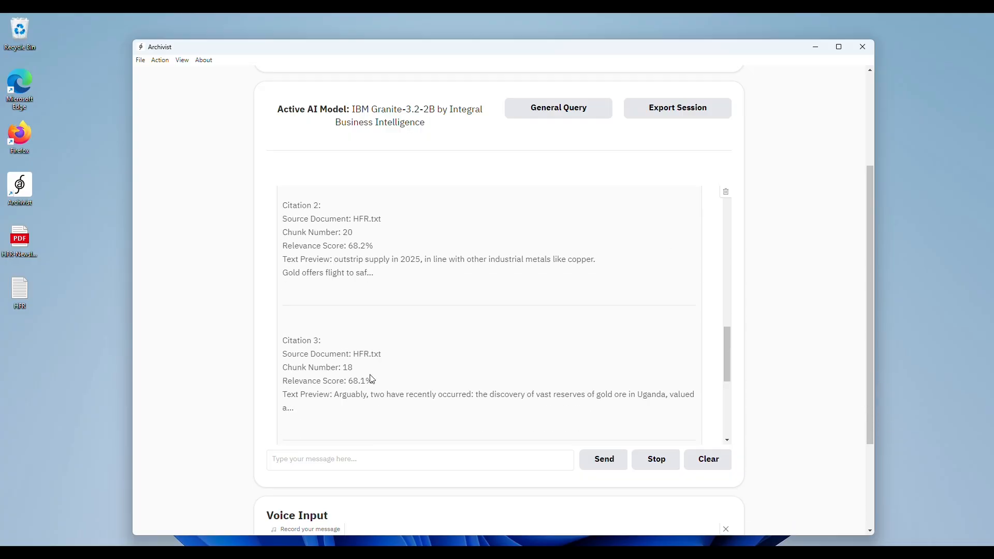
scroll(371, 380, down, 3)
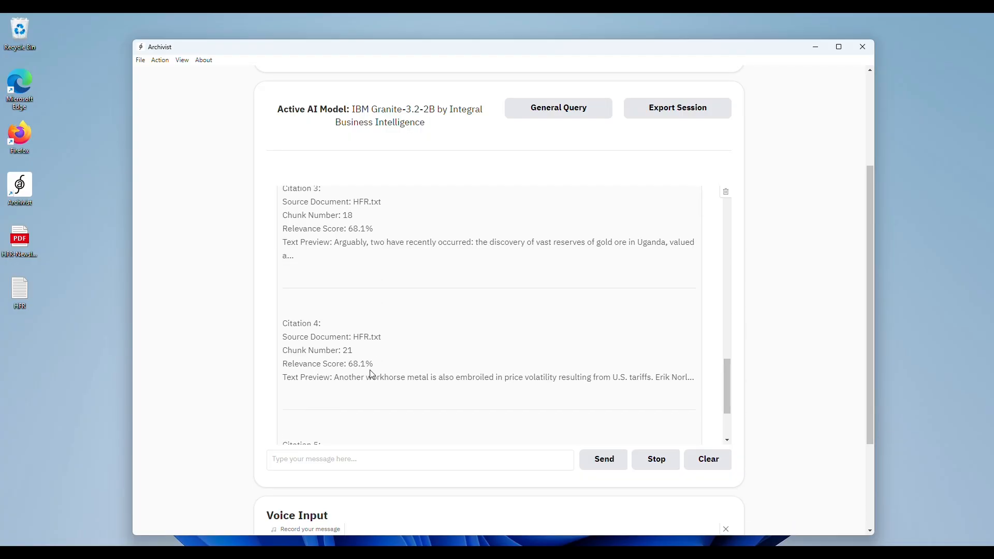
scroll(360, 357, up, 7)
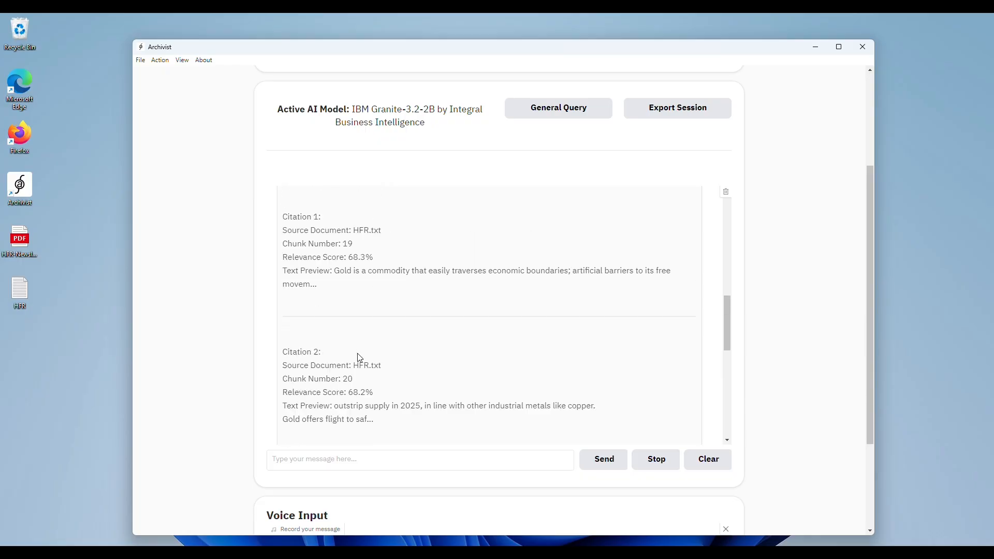
scroll(350, 309, down, 5)
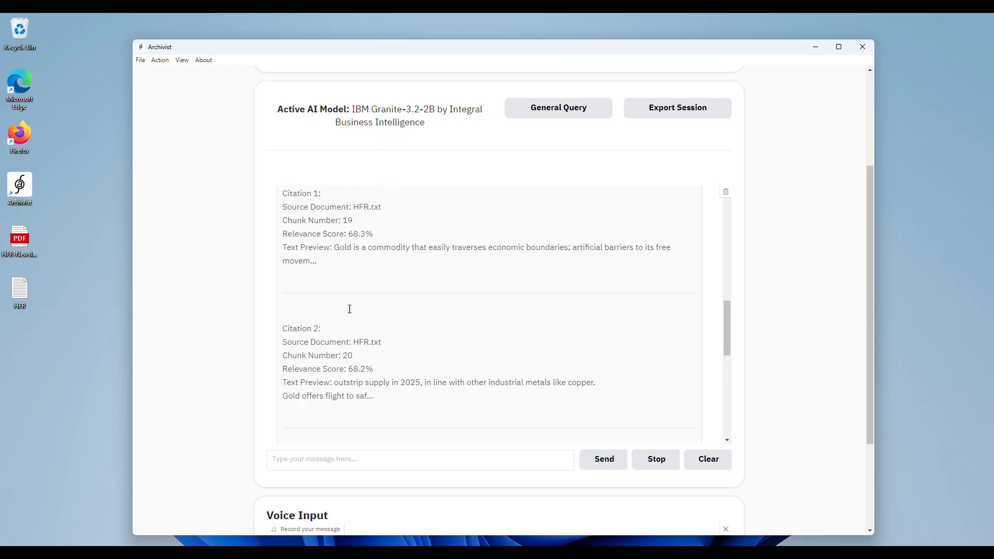
scroll(368, 365, down, 4)
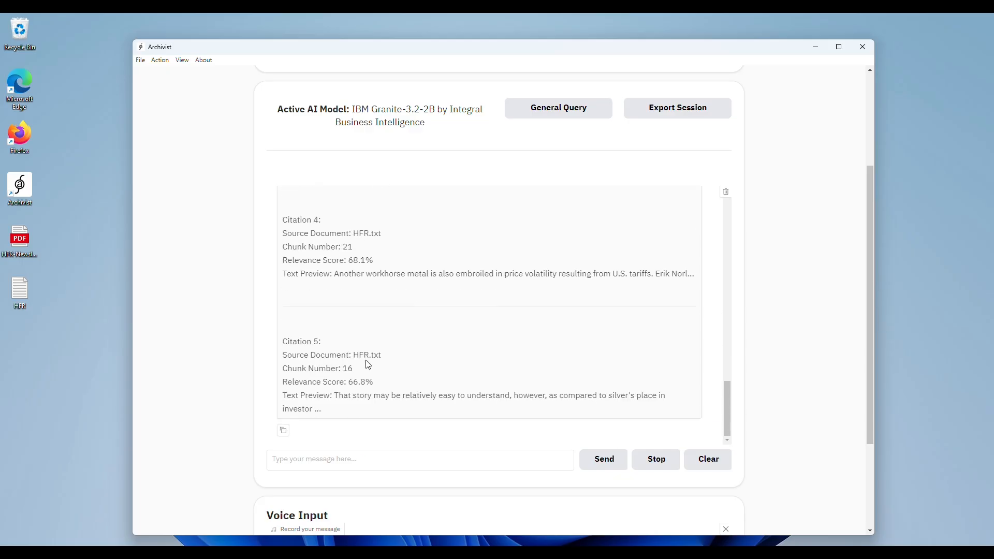
scroll(373, 272, down, 2)
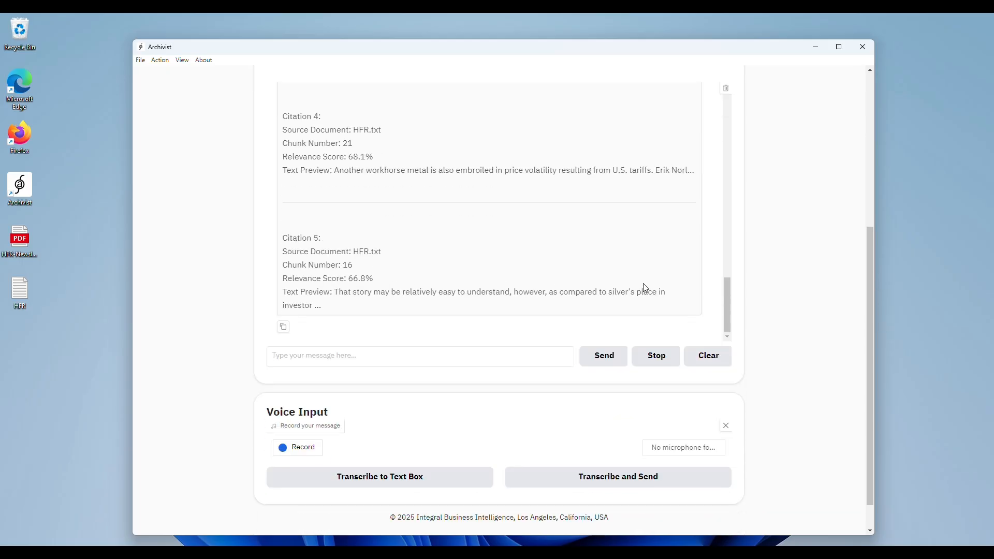
Step: Load the database file HFR.txt for inspection of its text chunk details
scroll(774, 292, up, 5)
click(440, 106)
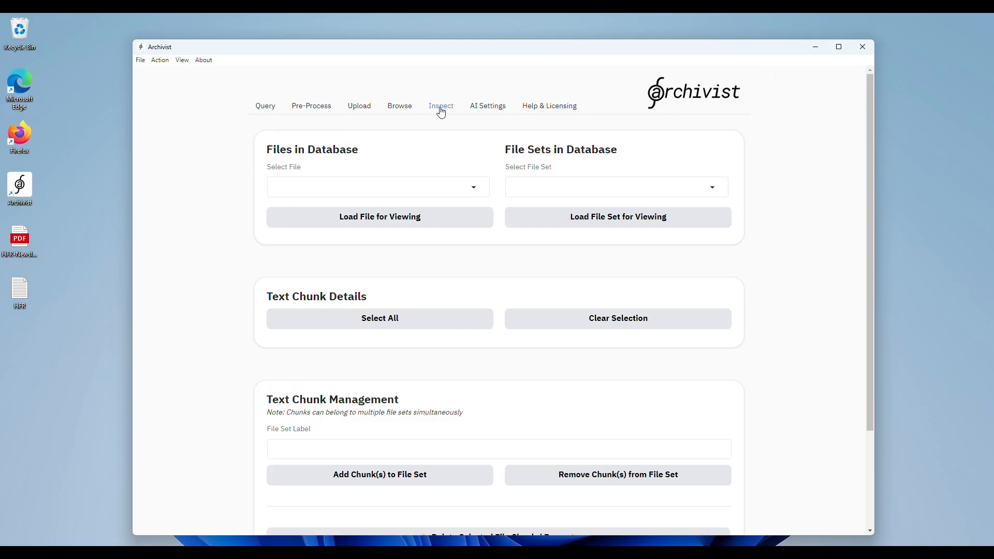
click(386, 196)
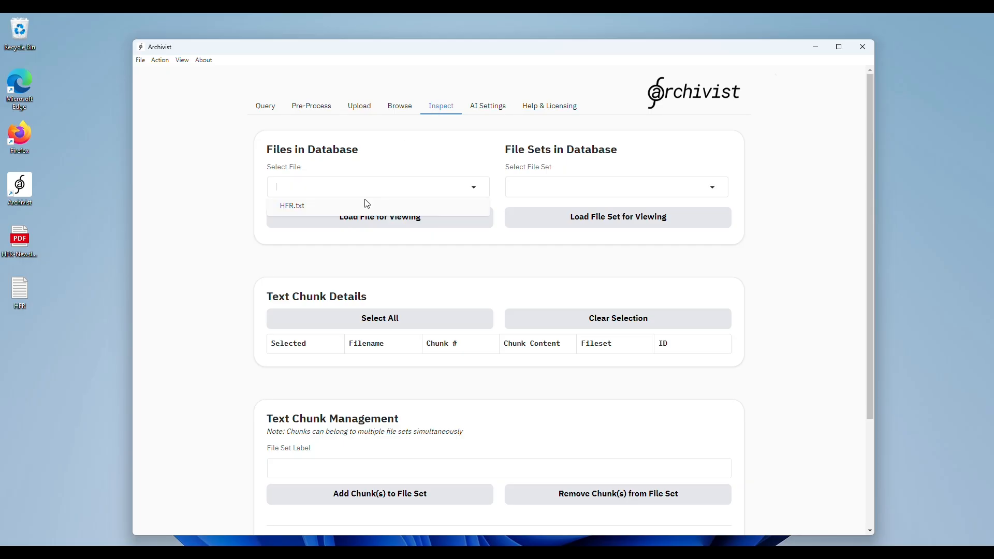
click(366, 204)
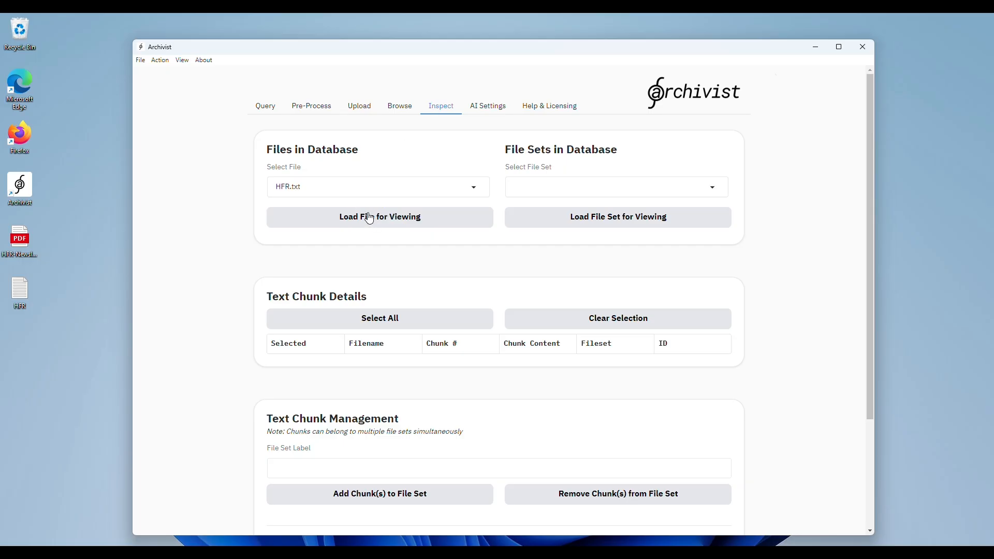
click(369, 218)
scroll(213, 318, down, 3)
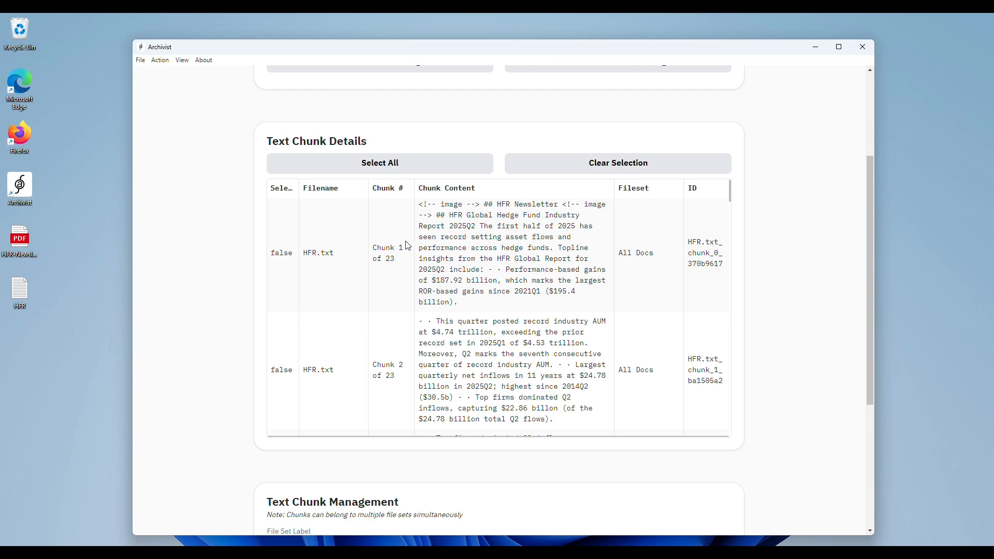
Step: Read through the HFR.txt text chunks, focusing on the cited chunks 18 to 21 about gold, silver and copper
scroll(407, 259, down, 20)
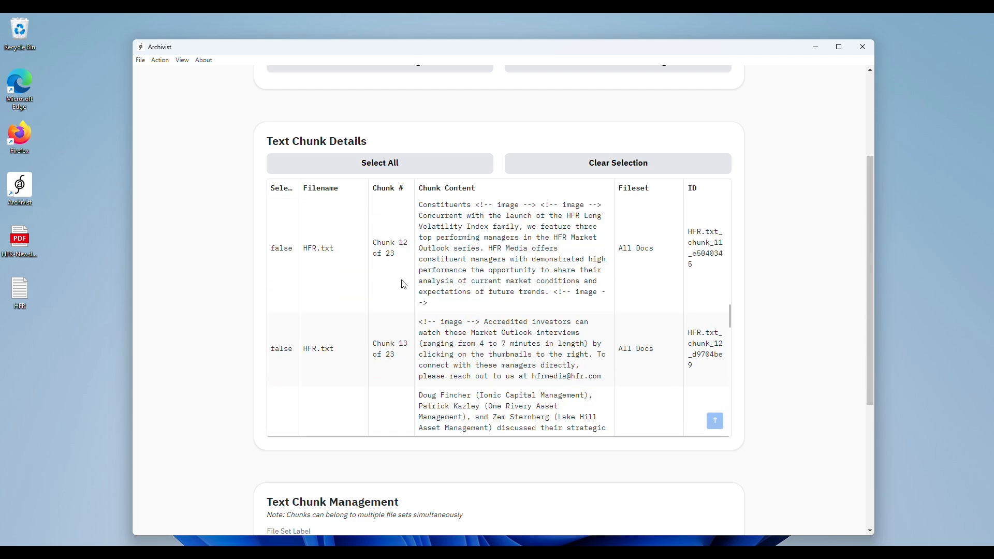
scroll(475, 289, down, 2)
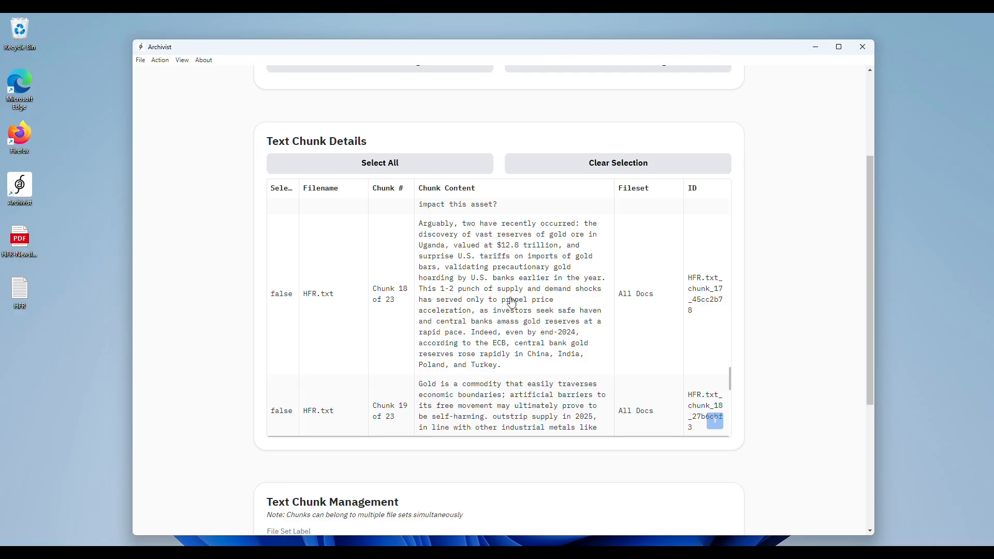
scroll(511, 303, down, 3)
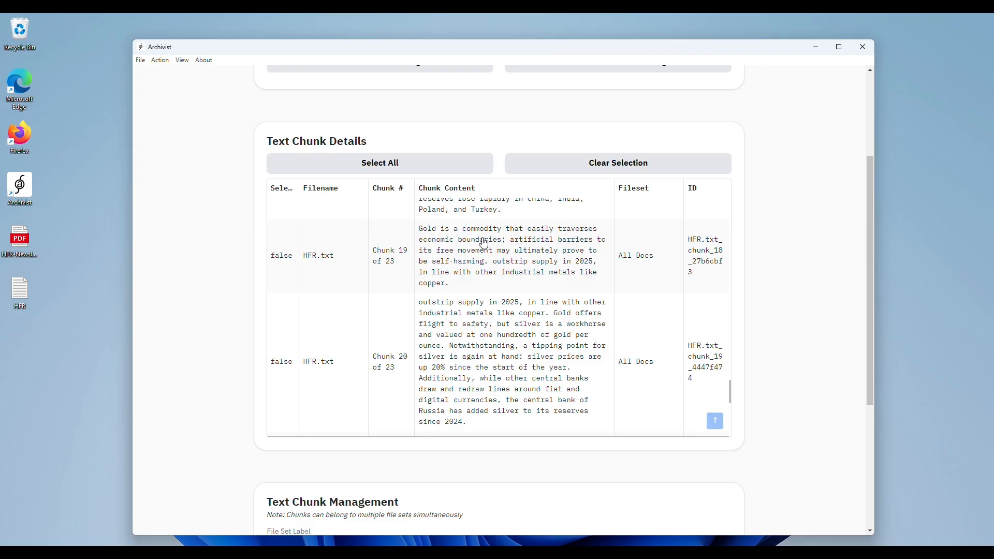
scroll(481, 282, down, 2)
scroll(440, 272, up, 1)
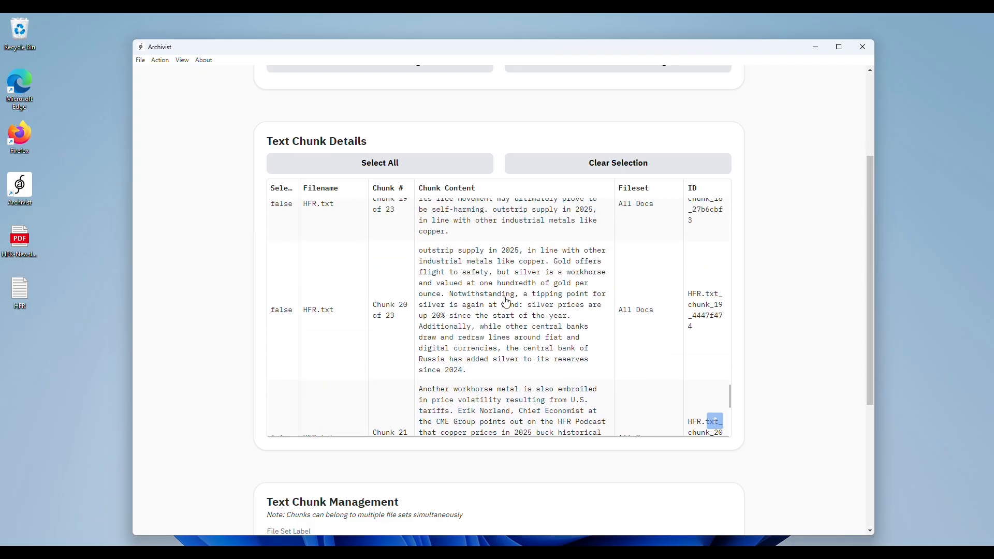
scroll(505, 300, down, 2)
scroll(483, 311, down, 3)
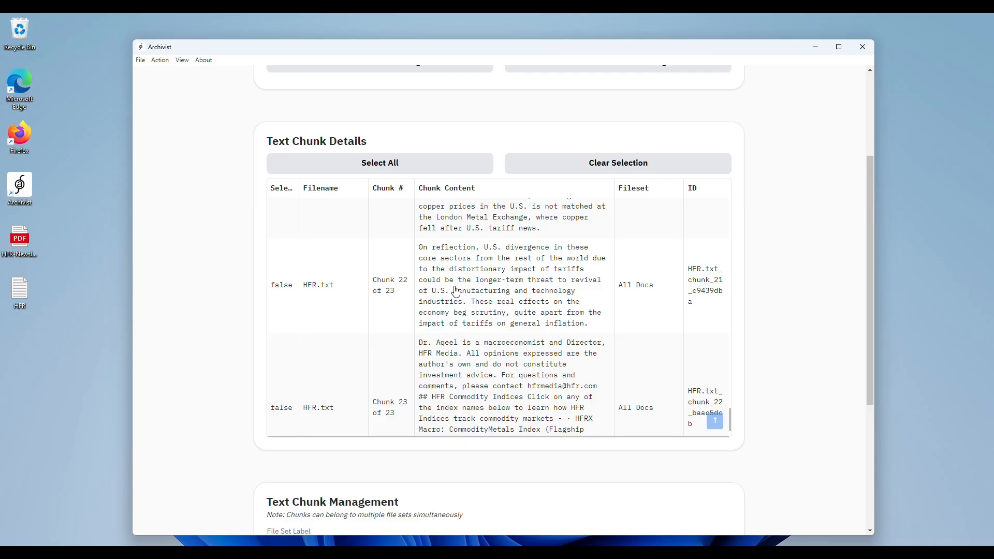
Step: Switch to the HFR newsletter PDF in Microsoft Edge and examine the gold, silver and copper article on page 4
mouse_move(555, 553)
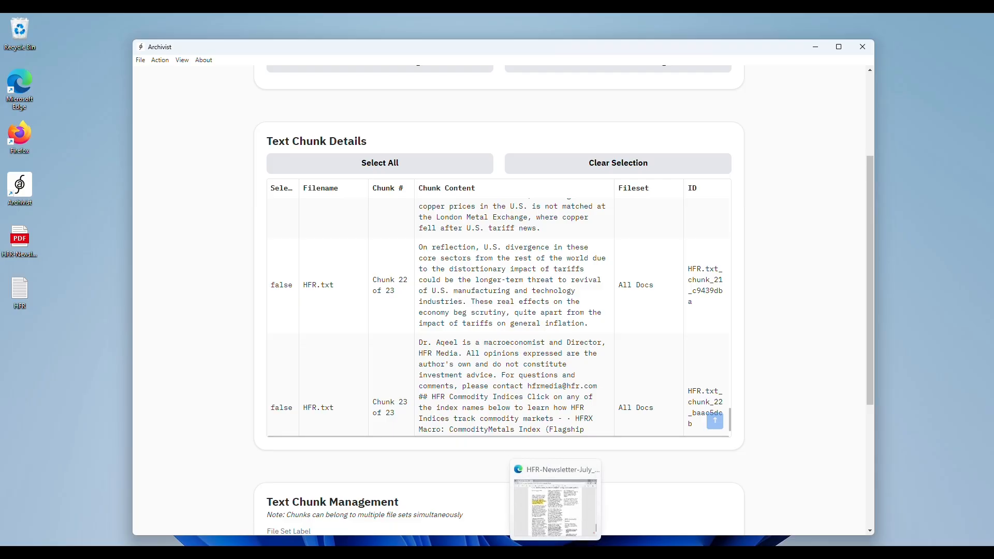
click(555, 507)
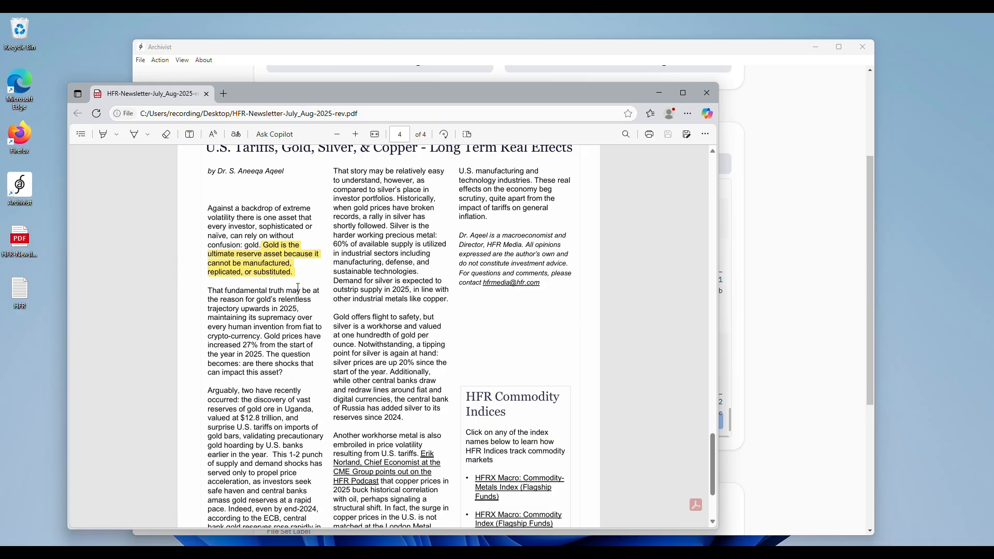
scroll(298, 287, down, 3)
scroll(298, 288, up, 3)
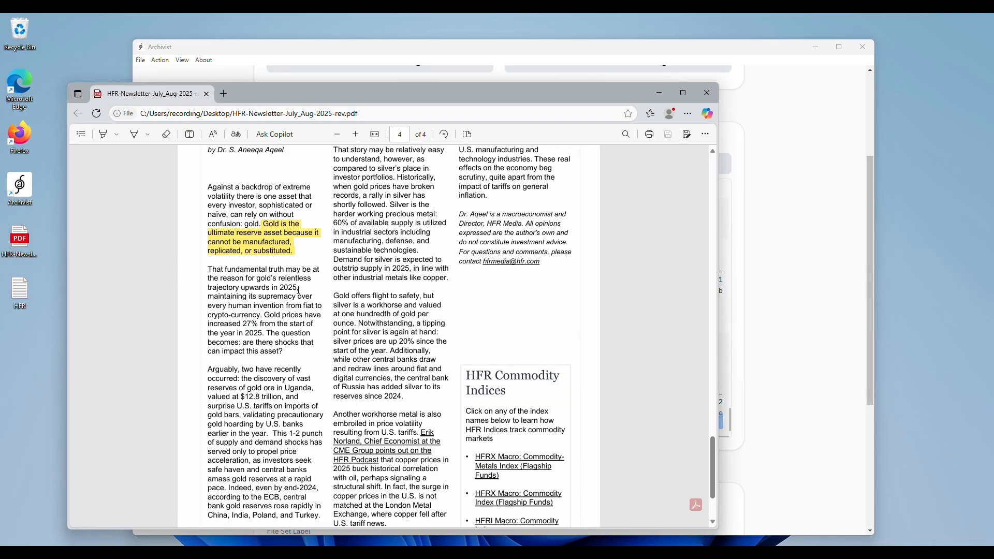
scroll(301, 290, down, 3)
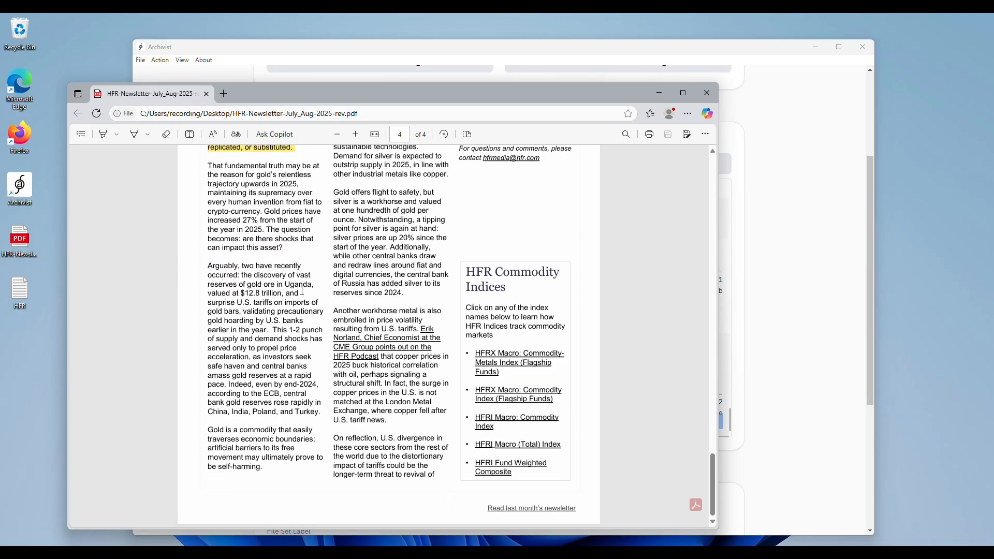
Step: Switch back to Archivist's query session and reread the response's points on gold, silver and copper
click(738, 51)
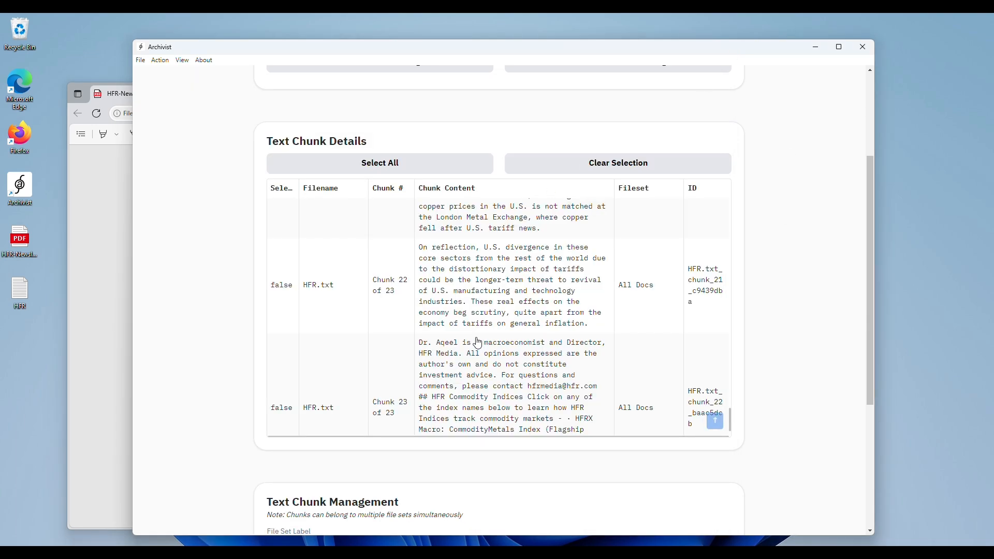
scroll(174, 346, up, 3)
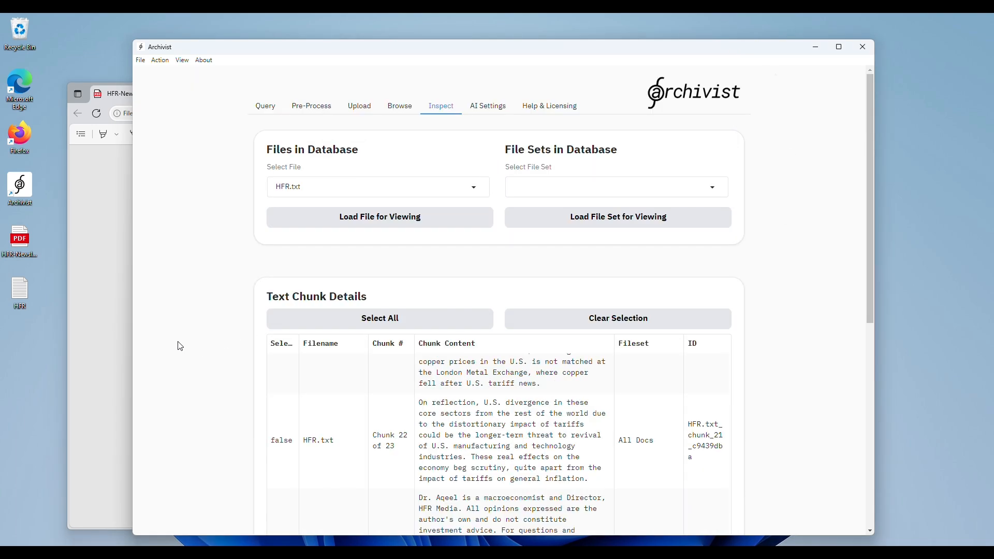
click(265, 106)
scroll(239, 315, down, 3)
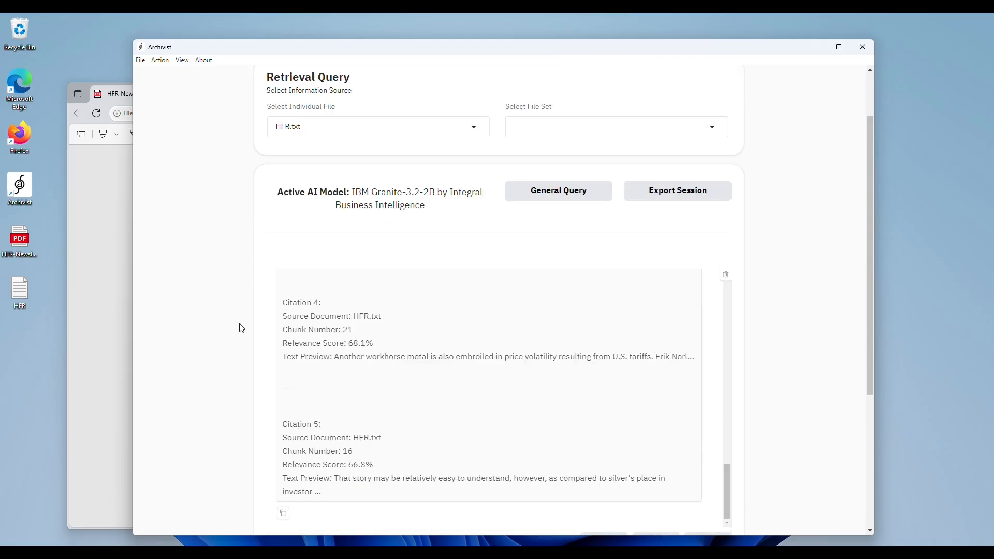
scroll(483, 368, up, 15)
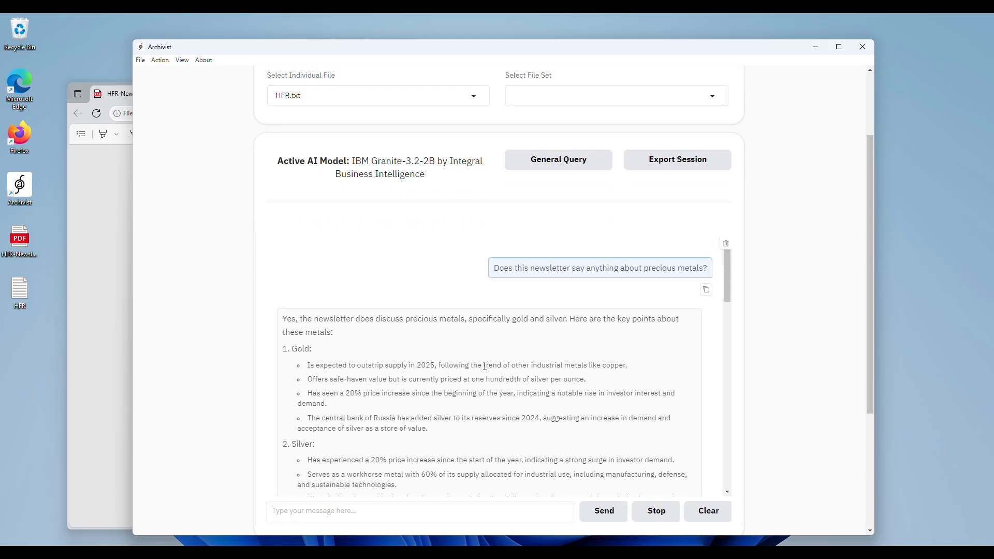
scroll(485, 366, down, 3)
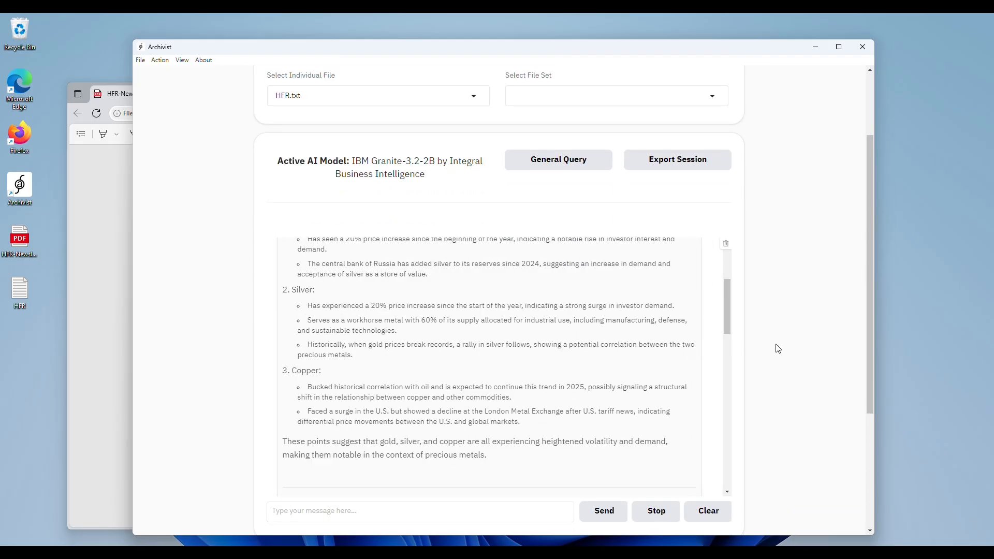
scroll(784, 351, down, 1)
scroll(784, 351, down, 1)
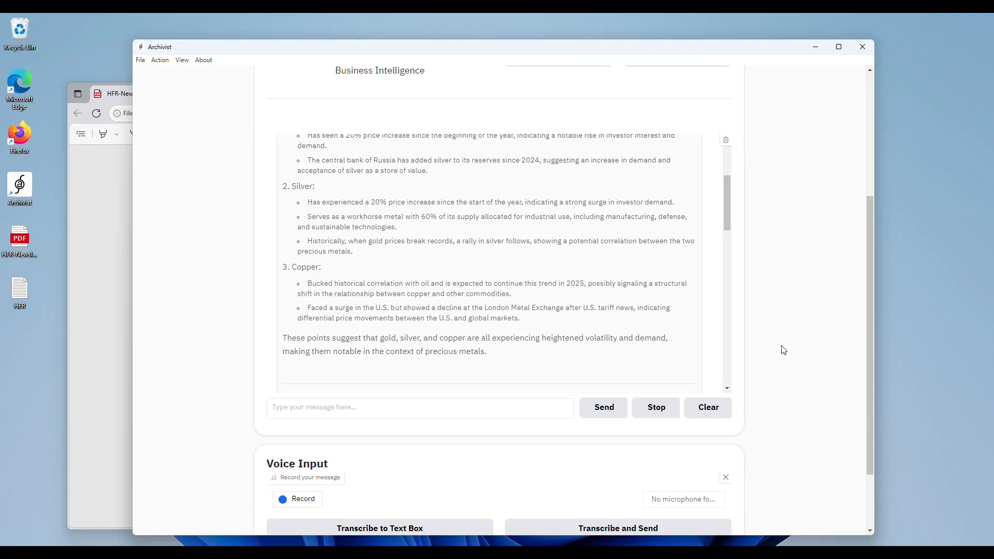
scroll(784, 351, up, 2)
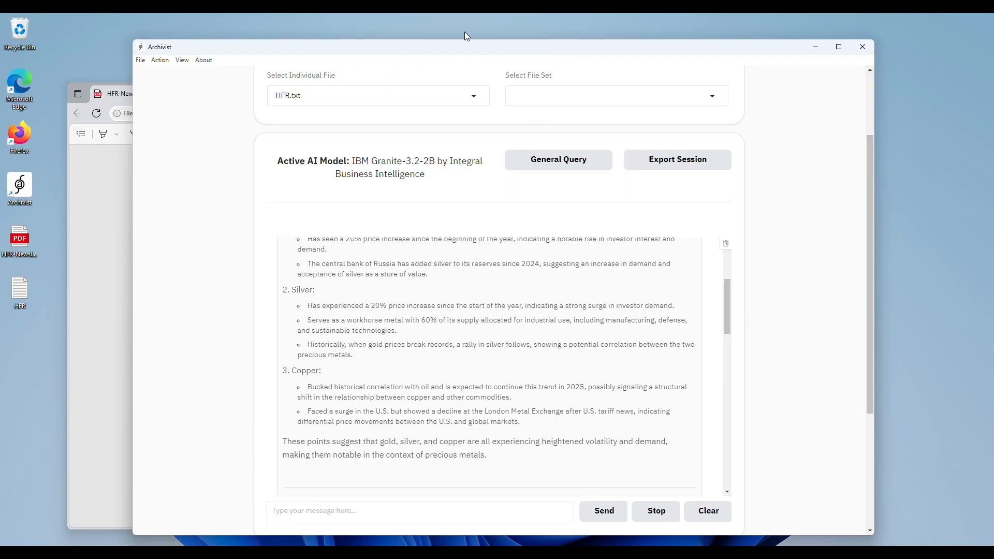